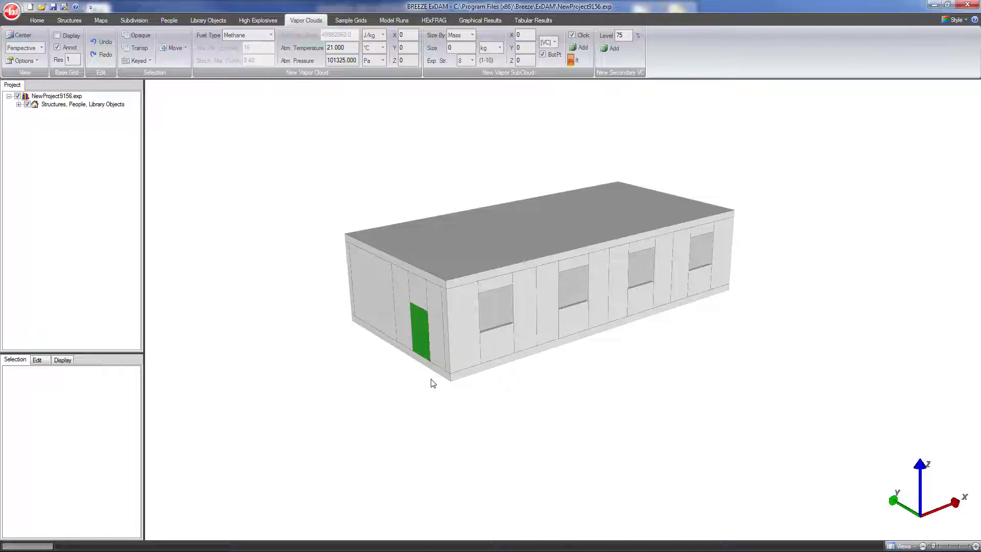
Orbit onto the building, select its roof to check its X and Y lengths, then deselect.
mouse_move(454, 396)
left_mouse_down()
mouse_move(504, 407)
mouse_move(454, 396)
left_mouse_up()
left_click_drag(469, 264, 469, 261)
left_click(468, 261)
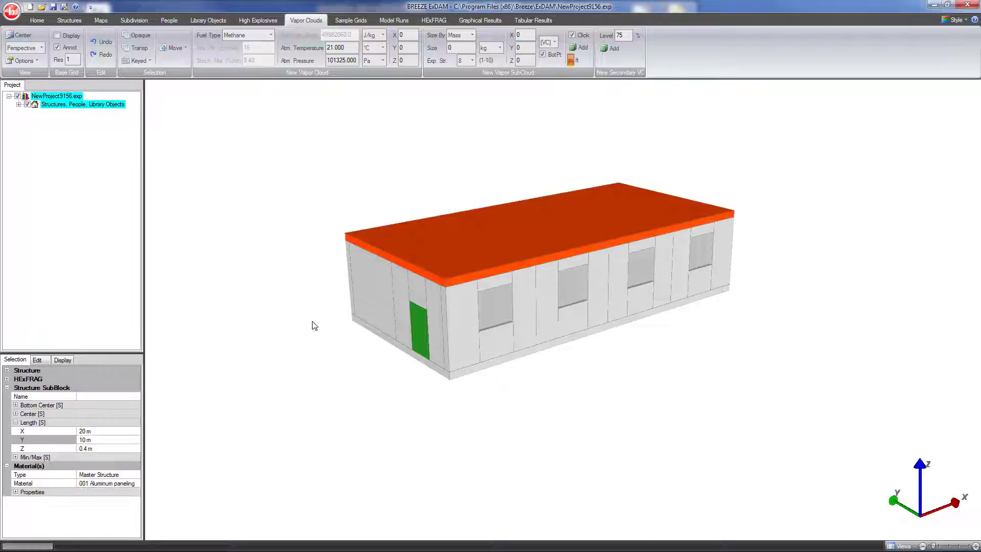
left_click(112, 433)
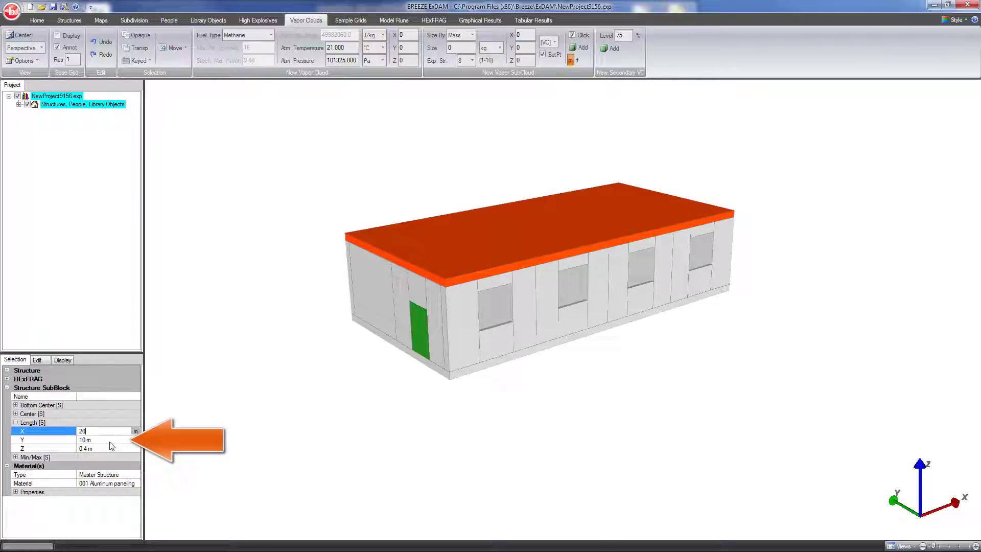
left_click(115, 440)
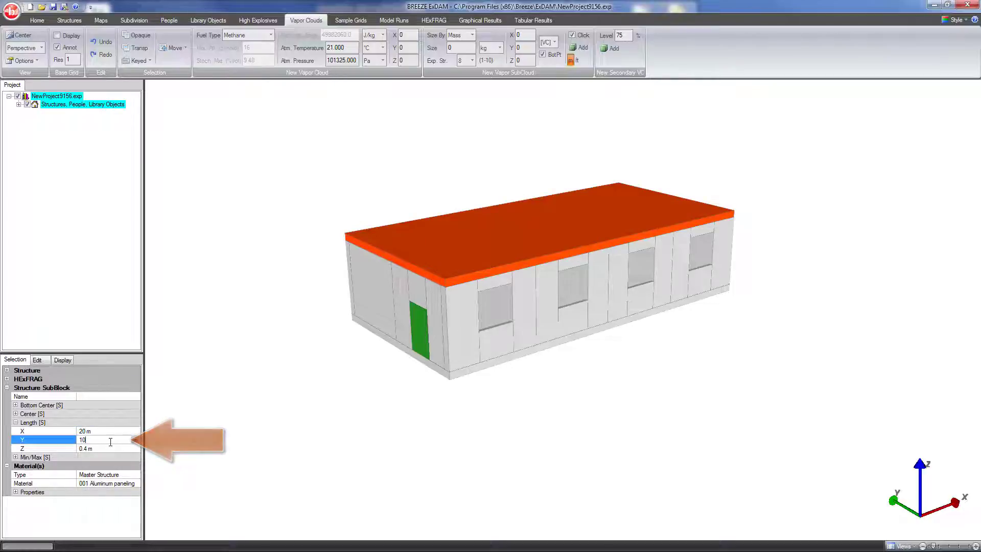
left_click(234, 396)
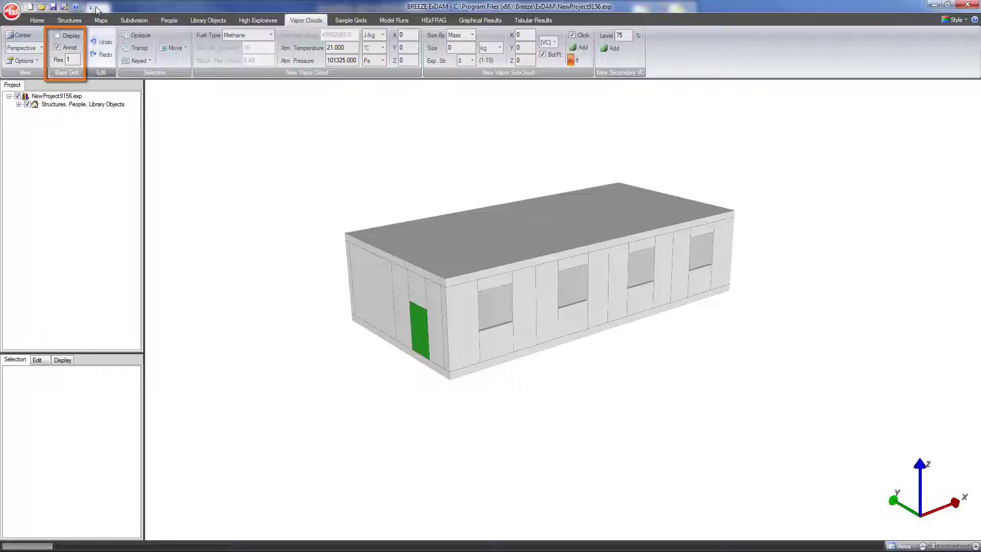
Browse the Structures, Maps and Subdivision settings, then turn on Base Grid Display under Vapor Clouds.
left_click(69, 20)
left_click(101, 20)
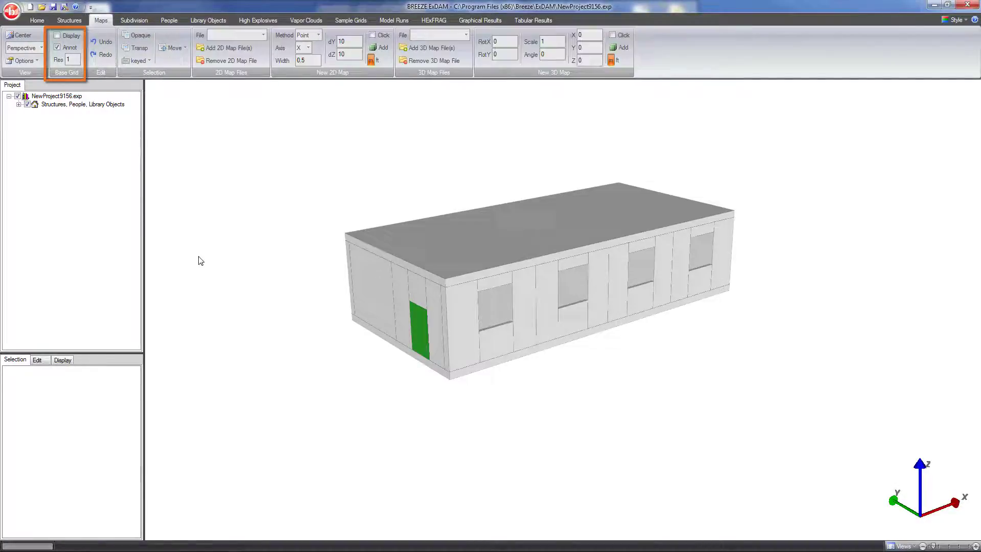
left_click(140, 21)
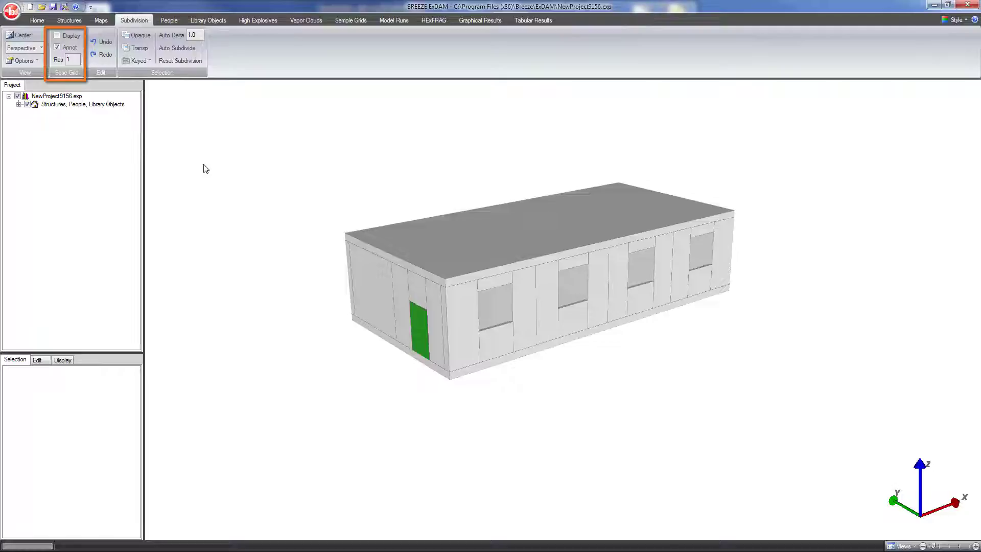
left_click(316, 20)
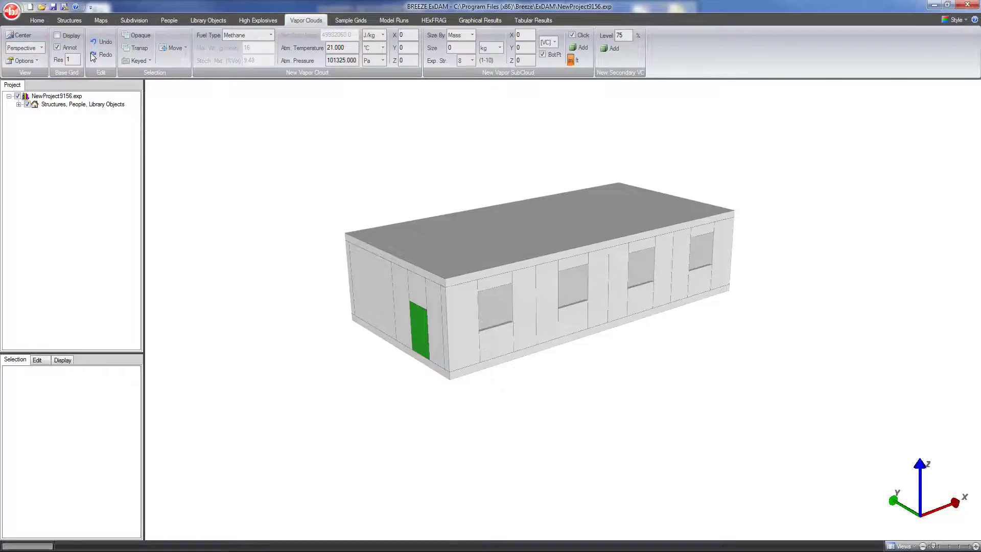
left_click(57, 36)
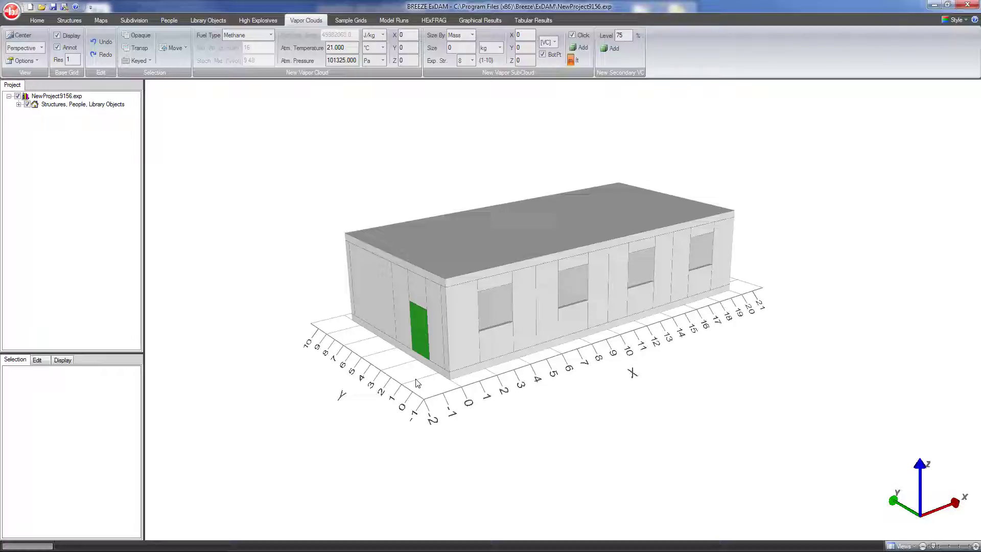
Orbit and zoom around the building to view the labelled X/Y base grid.
left_click_drag(655, 387, 454, 416)
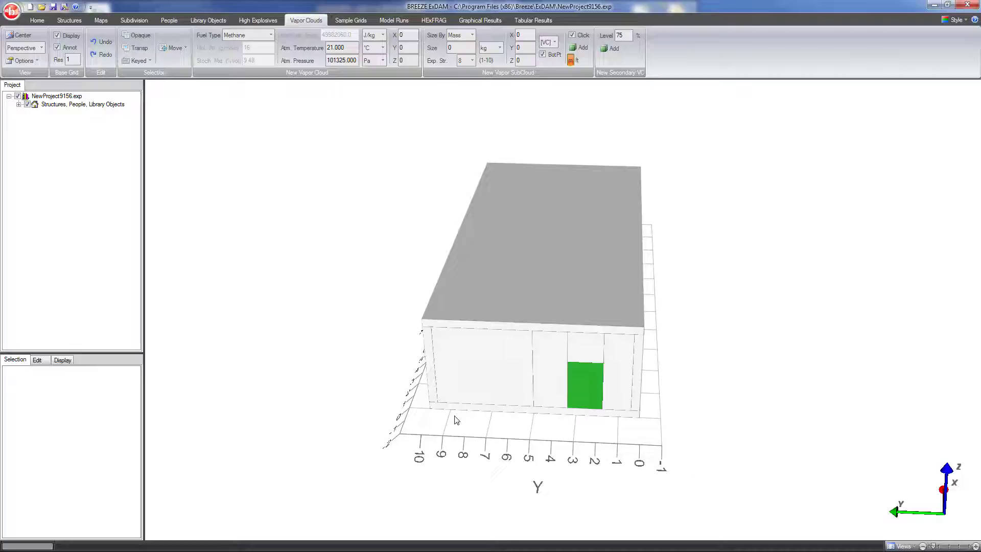
left_click_drag(709, 451, 556, 449)
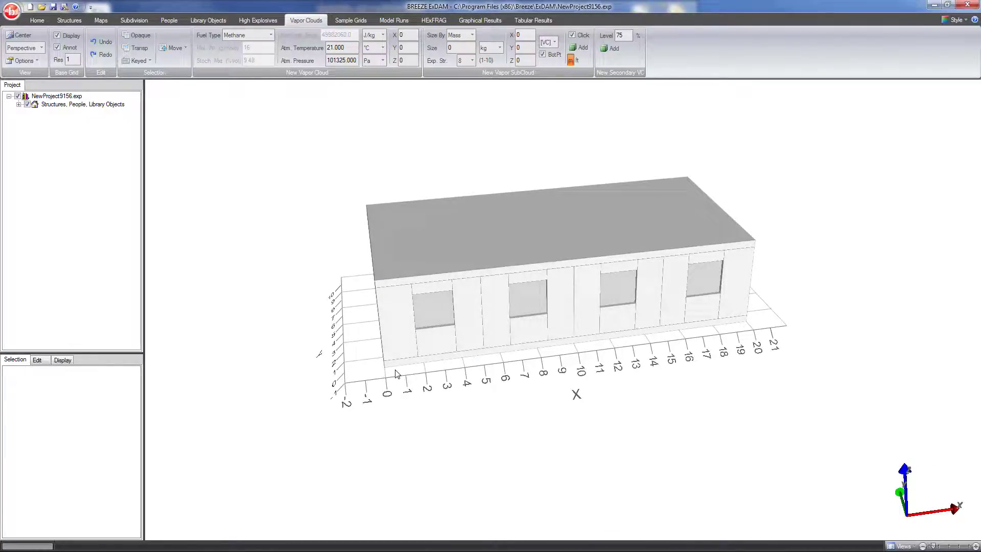
left_click_drag(393, 423, 454, 430)
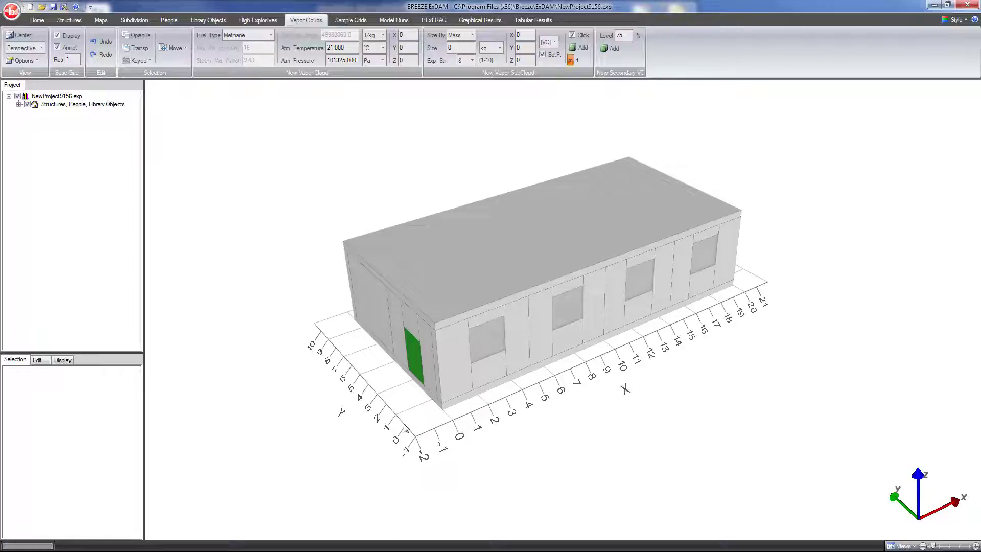
left_click_drag(550, 466, 561, 476)
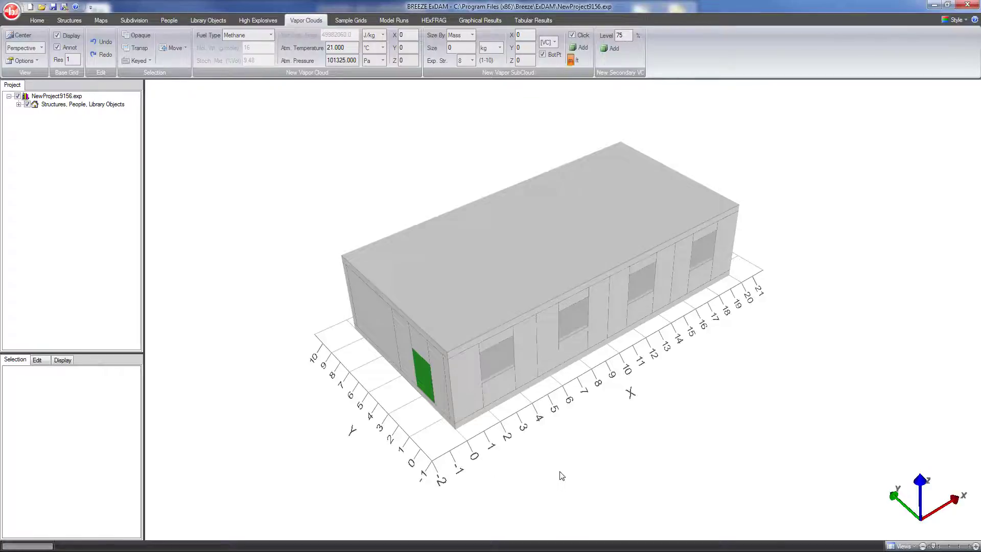
scroll(561, 473, "down", 2)
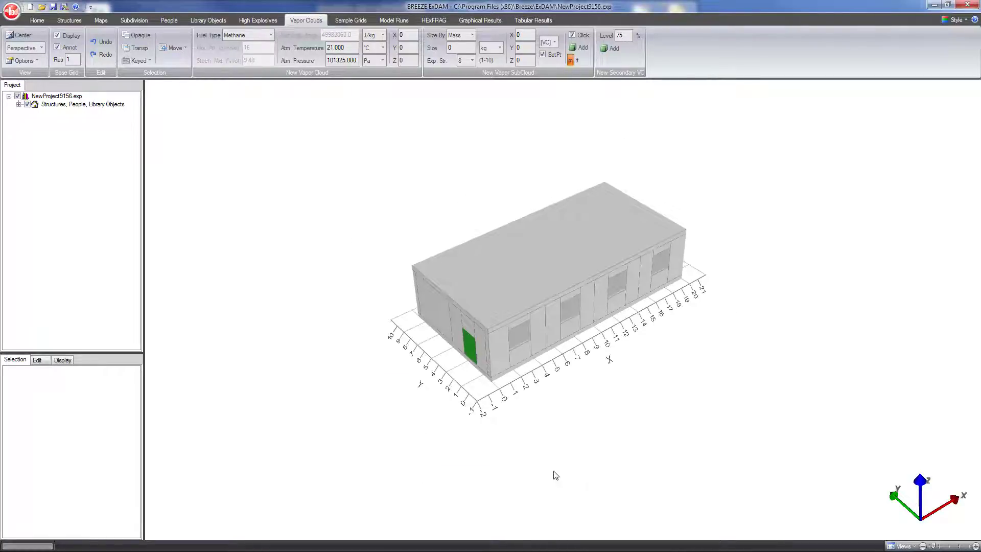
left_click_drag(552, 475, 617, 483)
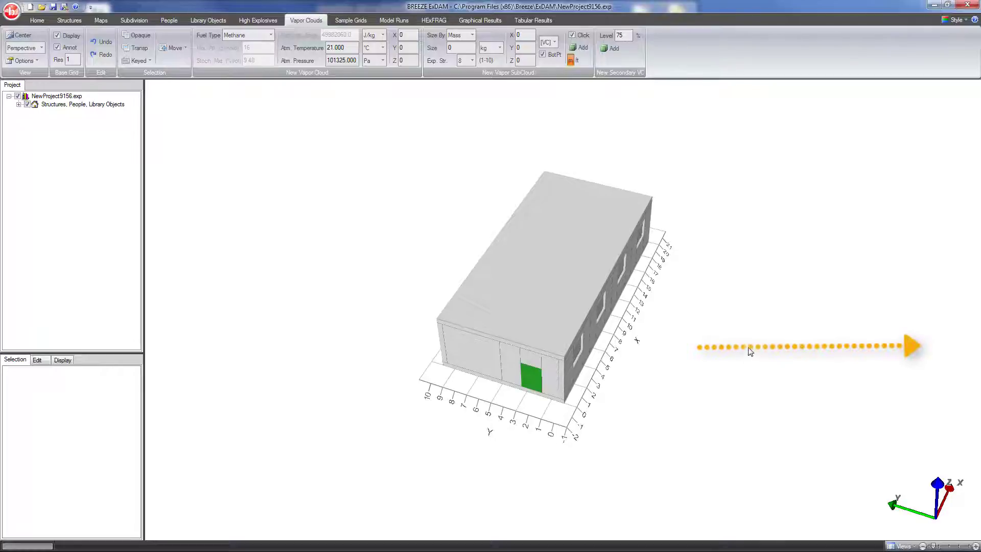
scroll(679, 361, "up", 2)
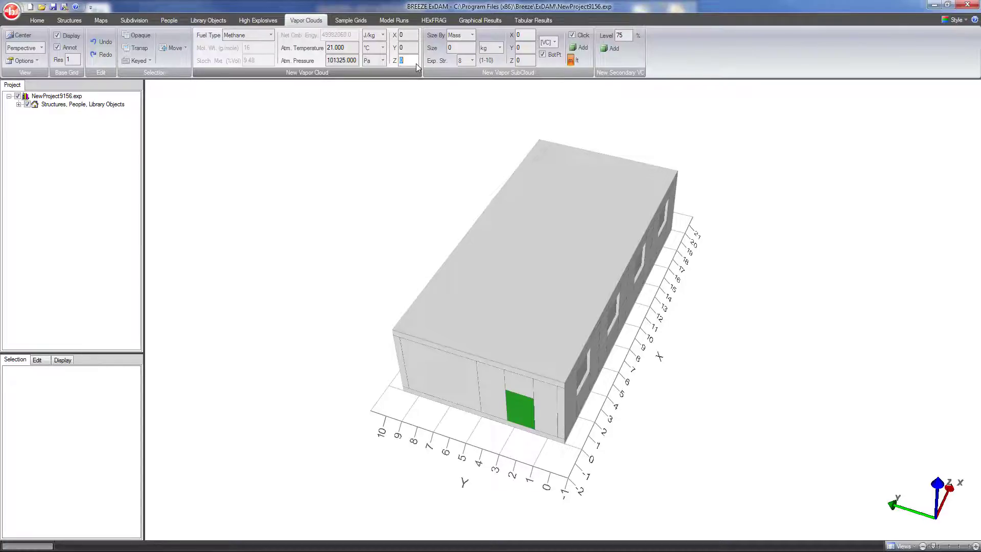
Set the new vapor cloud's origin to X 10, Y -100 and its fuel type to Ethylene.
left_click(414, 34)
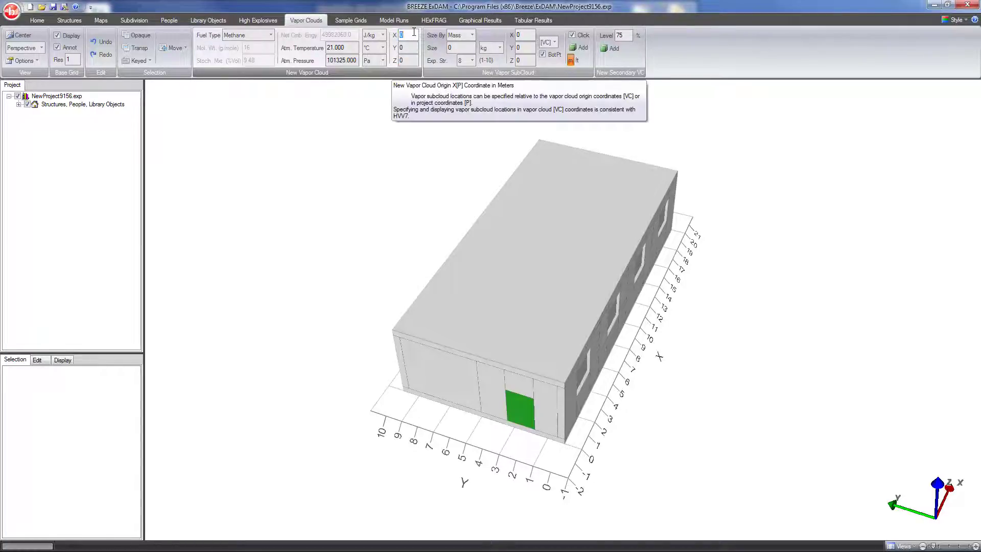
type("10")
left_click(408, 48)
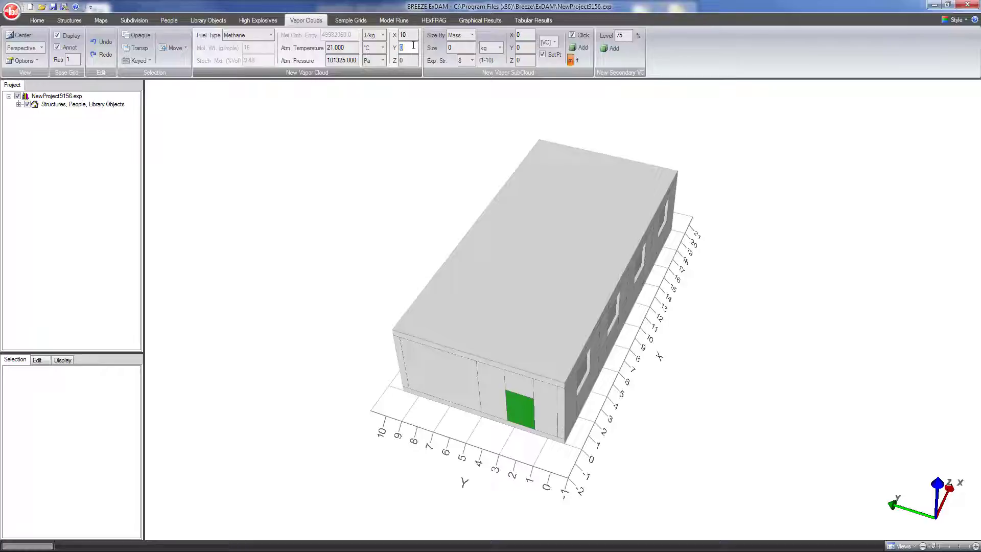
type("-100")
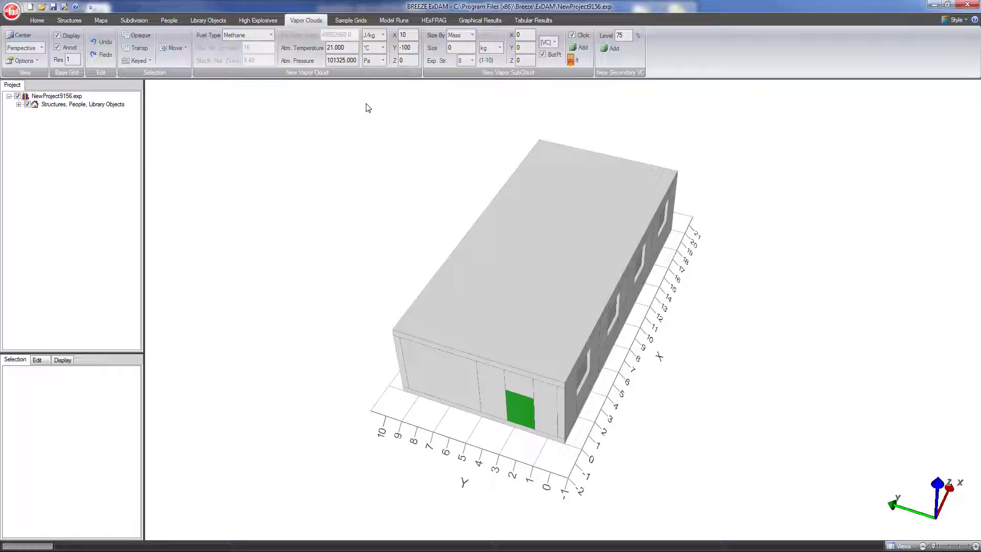
left_click(270, 36)
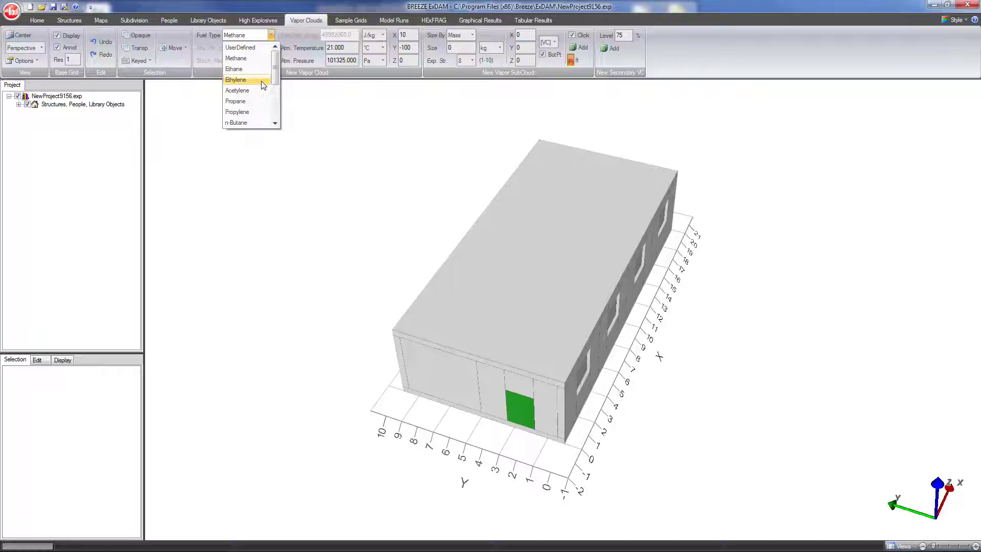
left_click(263, 82)
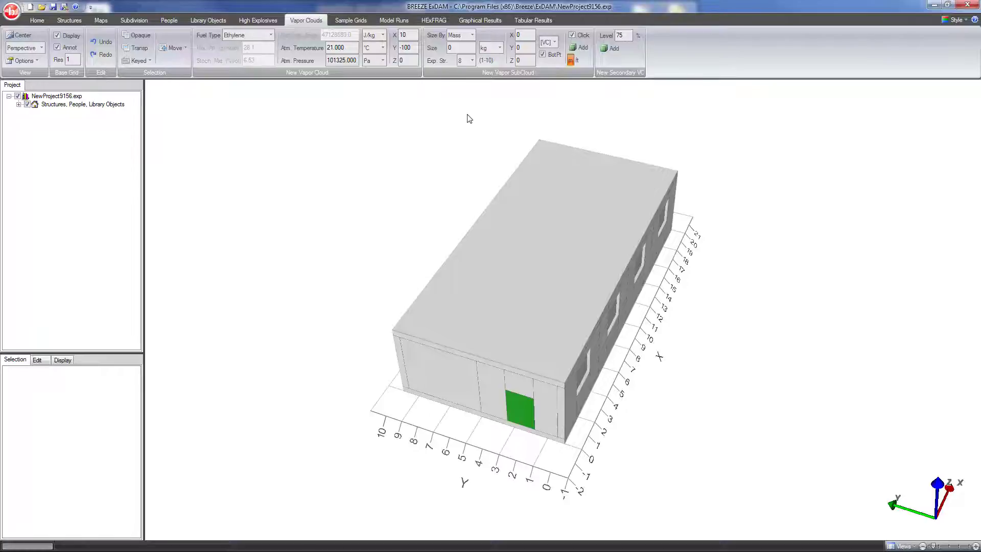
Enter a subcloud size of 5000 kg and keep explosion strength at 8.
double_click(467, 47)
type("5000")
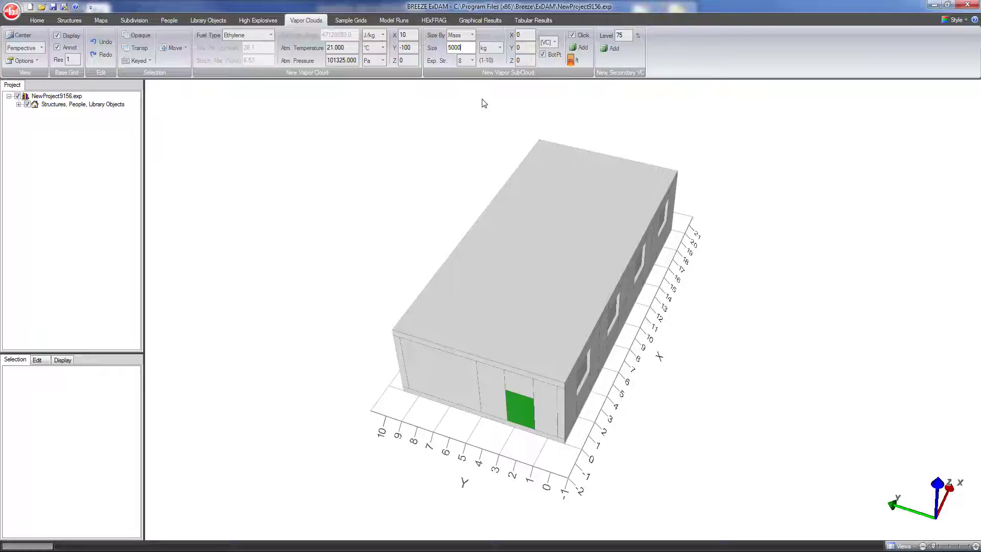
left_click(472, 60)
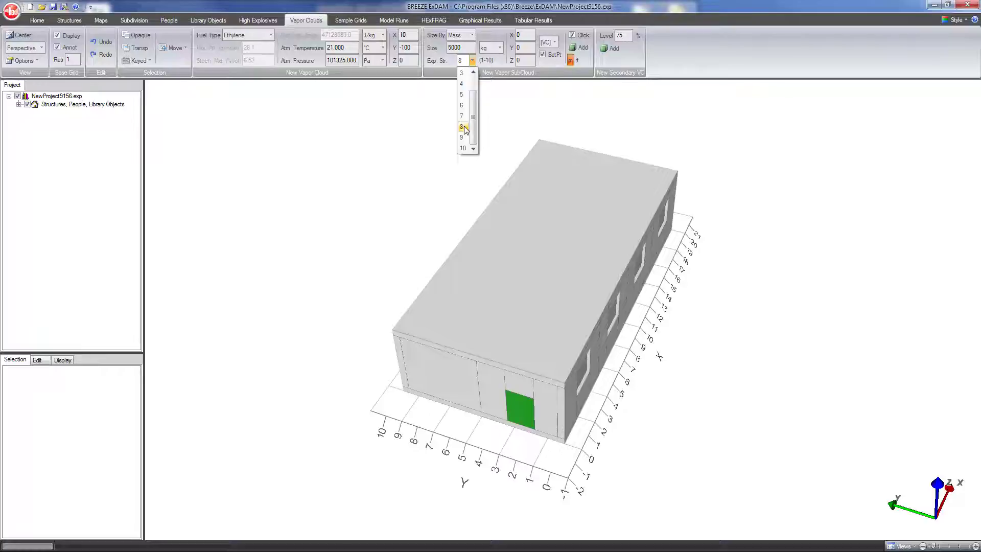
left_click(463, 127)
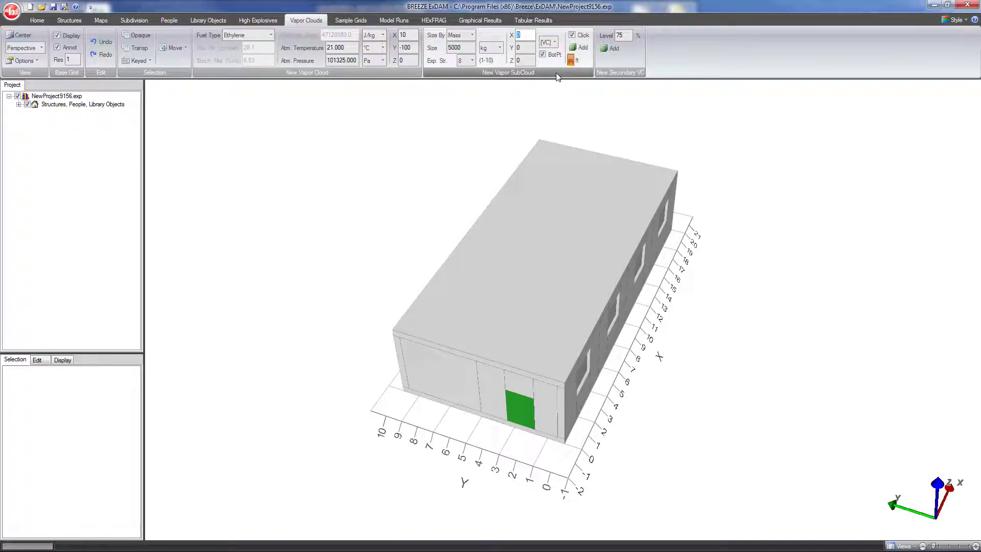
Keep the subcloud's X, Y and Z offsets relative to the vapor cloud.
double_click(528, 35)
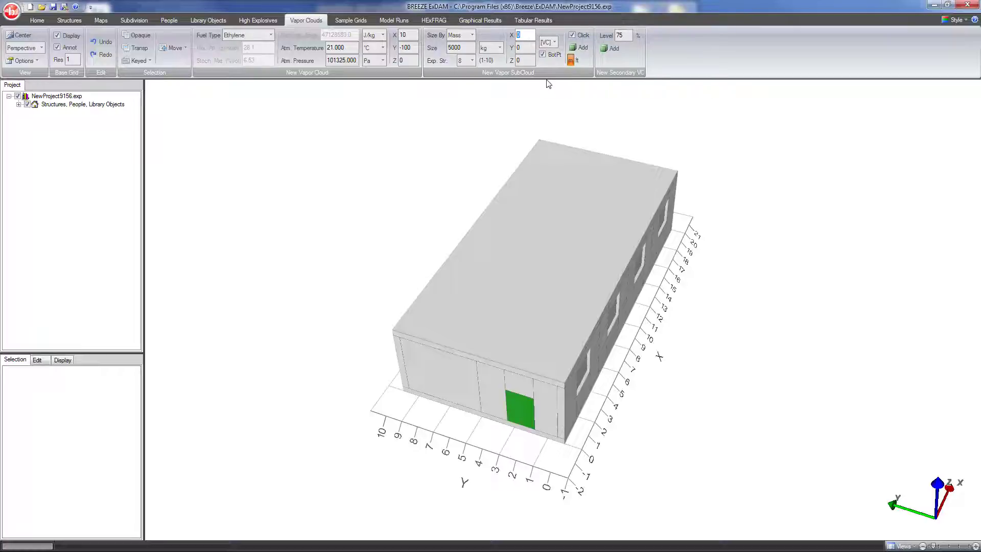
left_click(554, 42)
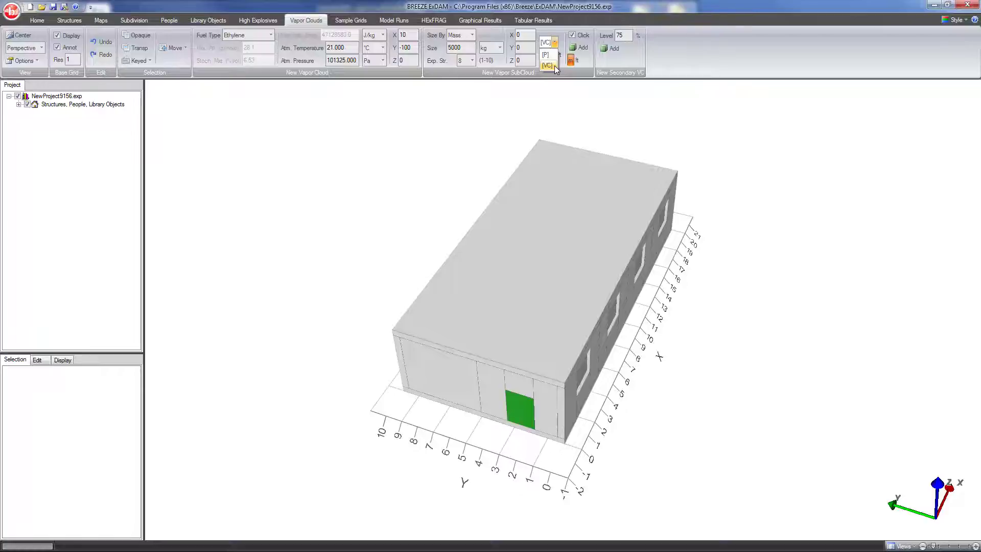
left_click(553, 65)
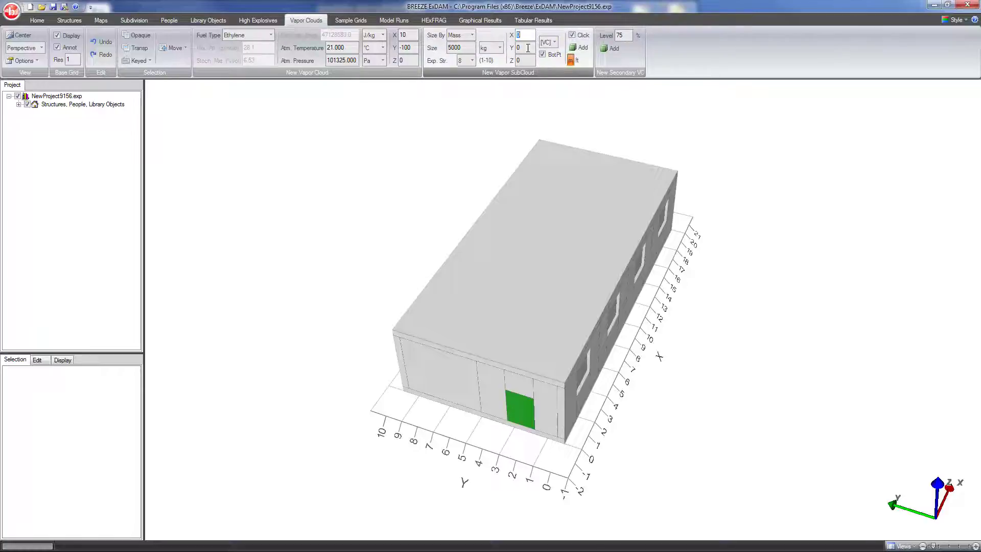
double_click(526, 48)
double_click(528, 59)
Check the vapor cloud origin of X 10, Y -100, Z 0 and subcloud Z of 0.
double_click(413, 35)
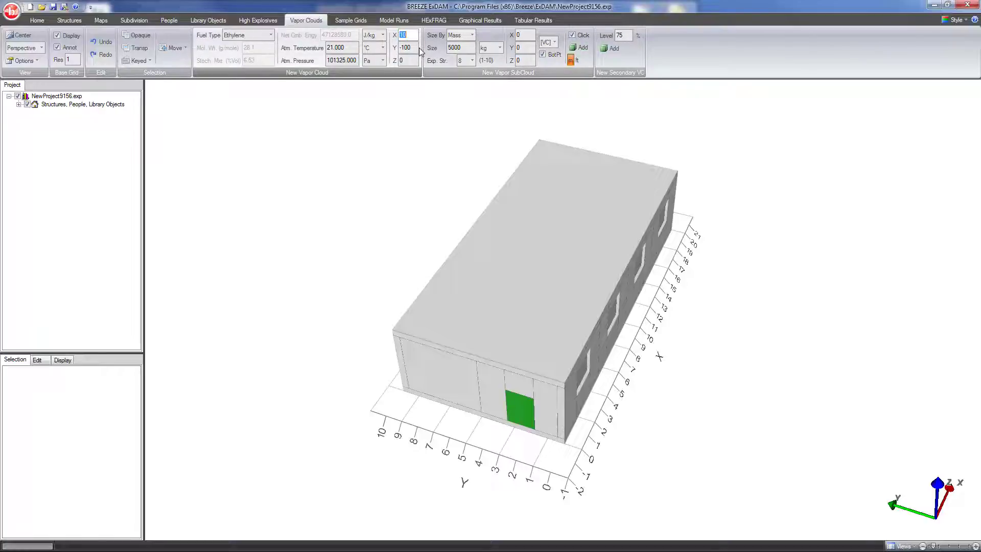
left_click(416, 48)
left_click(414, 59)
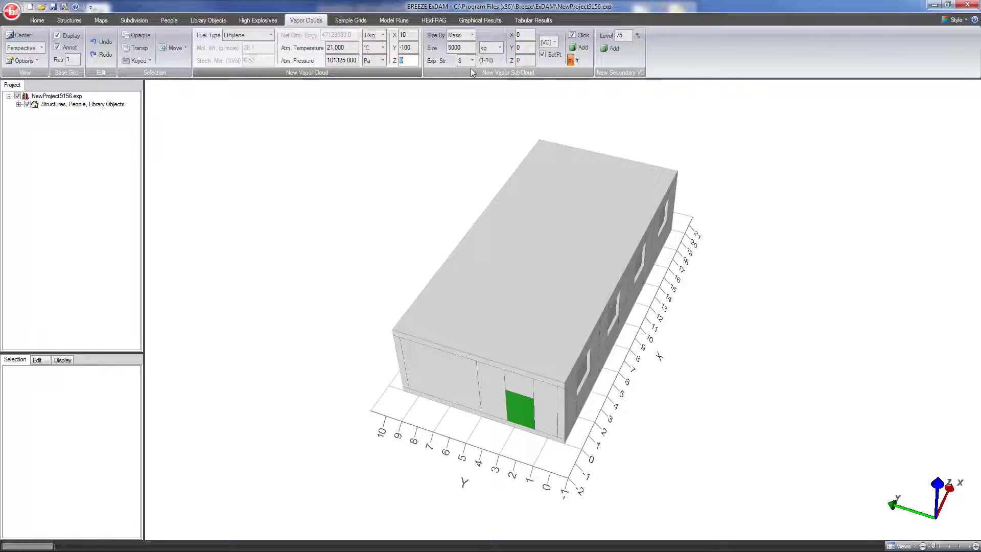
left_click(530, 61)
left_click(410, 35)
left_click(412, 47)
double_click(411, 60)
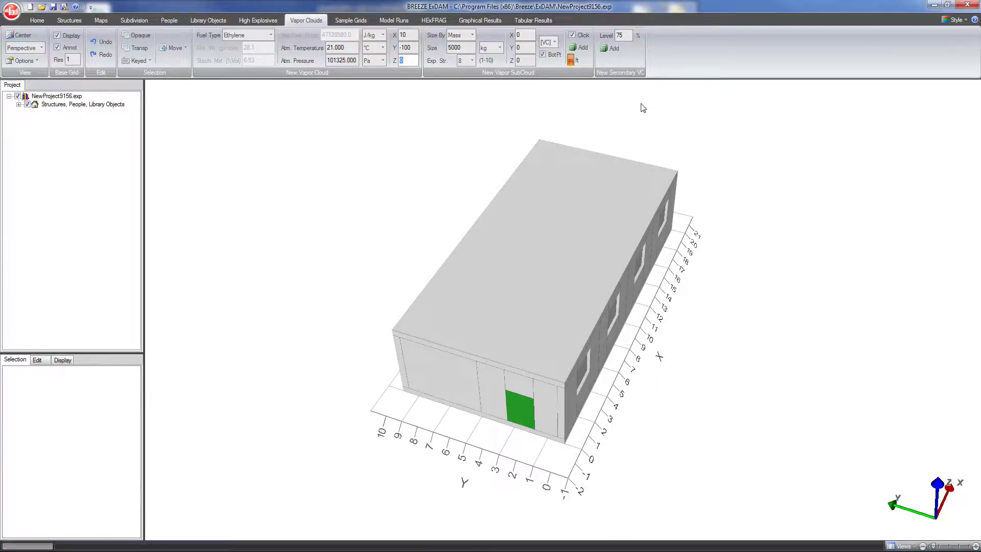
double_click(524, 60)
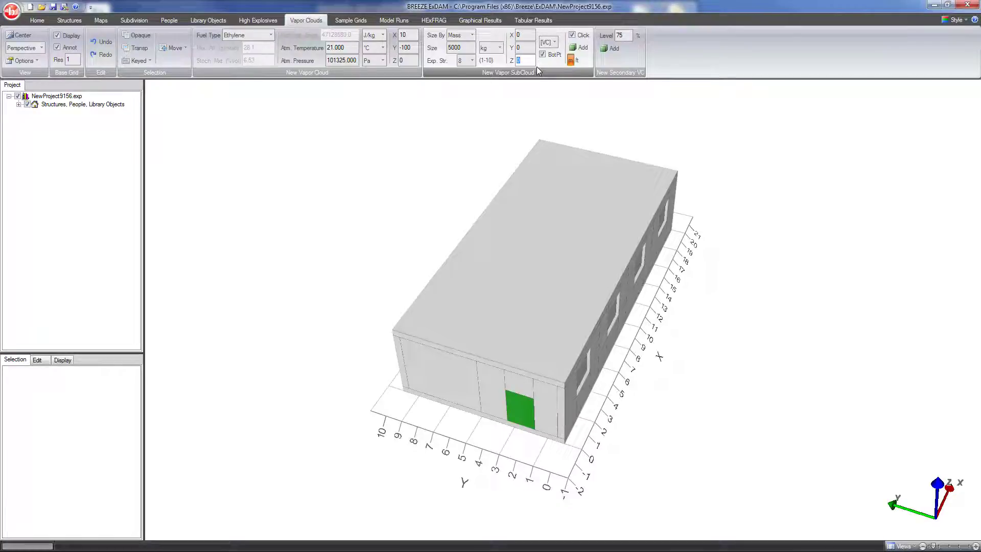
Add the Ethylene vapor cloud and zoom out to find the sphere near Y -100.
left_click(532, 94)
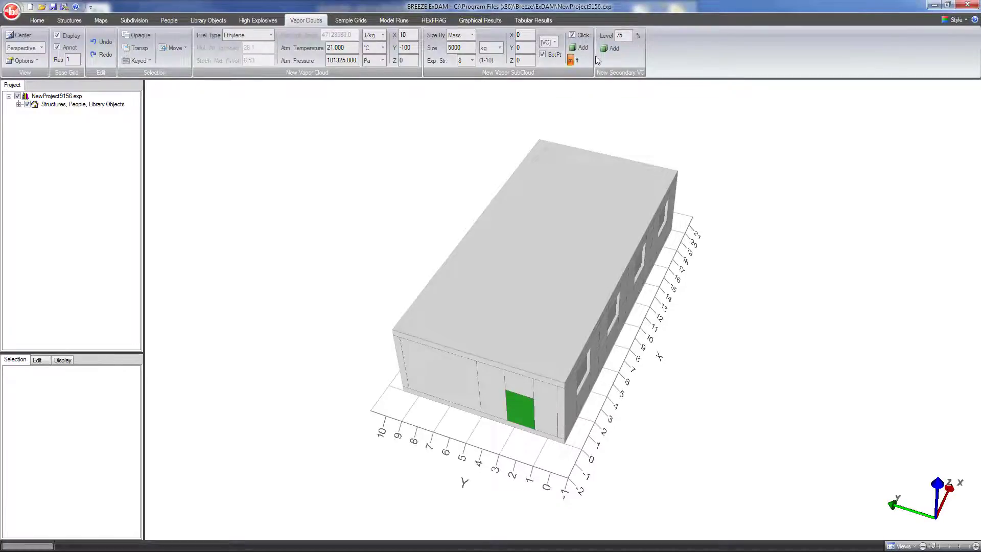
left_click(578, 47)
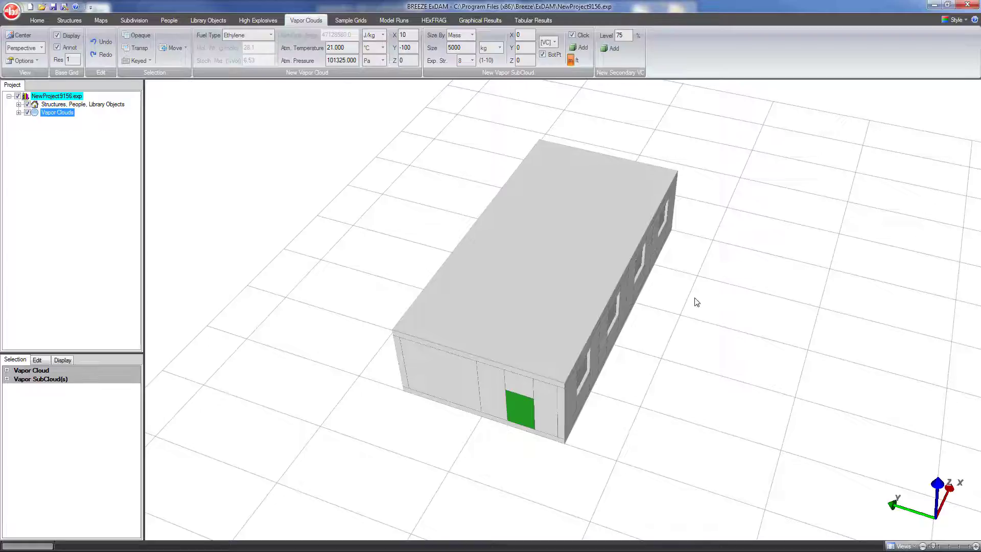
scroll(694, 297, "down", 5)
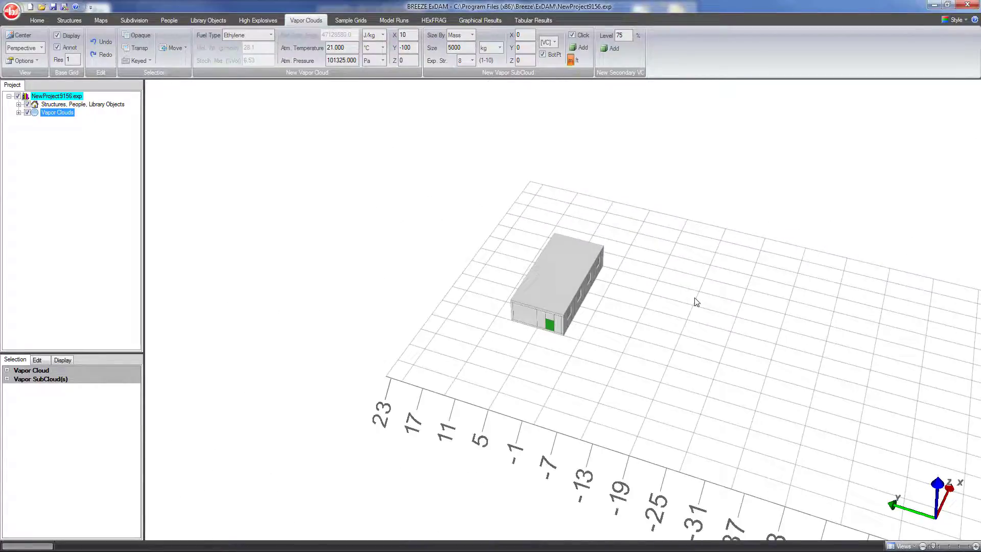
middle_click_drag(699, 347, 765, 350)
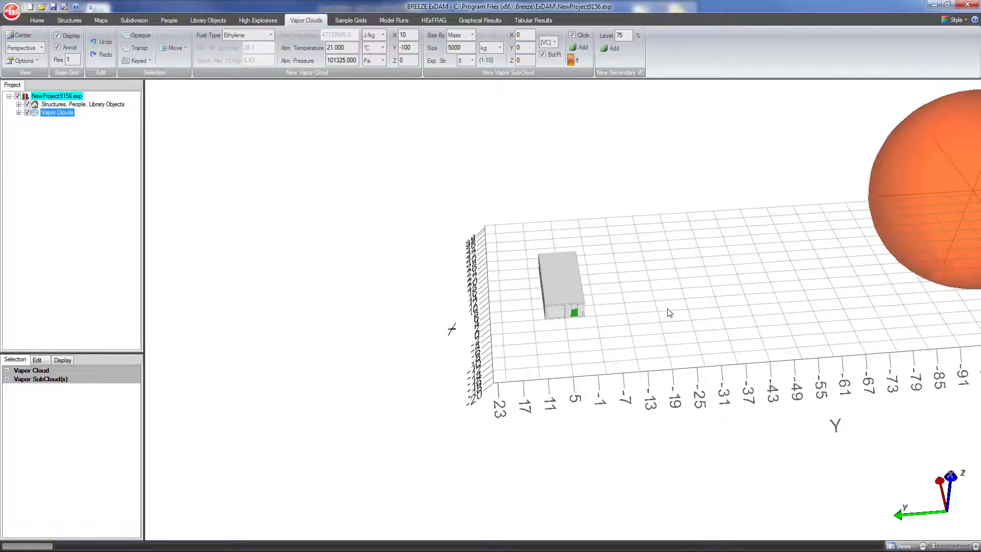
middle_click_drag(670, 312, 571, 311)
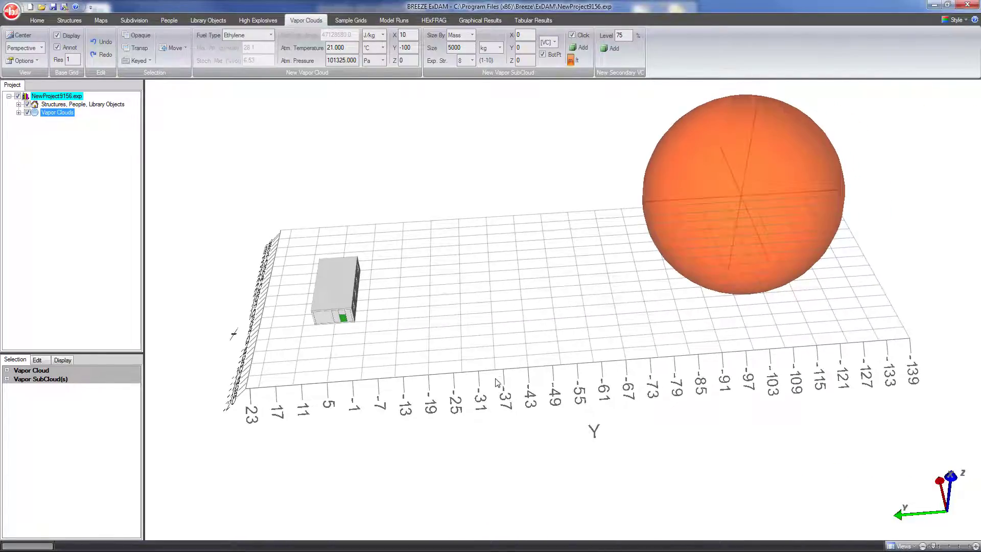
middle_click_drag(497, 382, 553, 379)
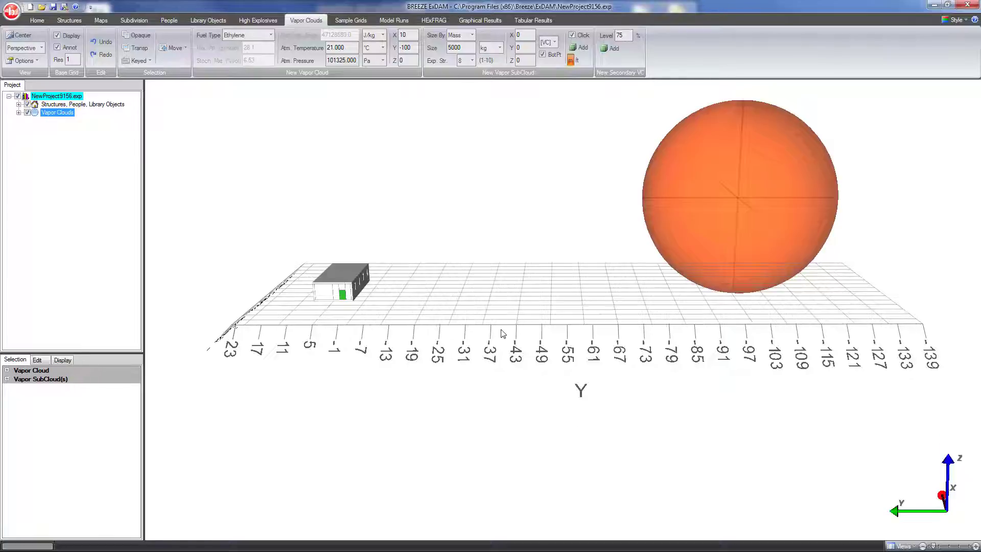
middle_click_drag(503, 333, 505, 351)
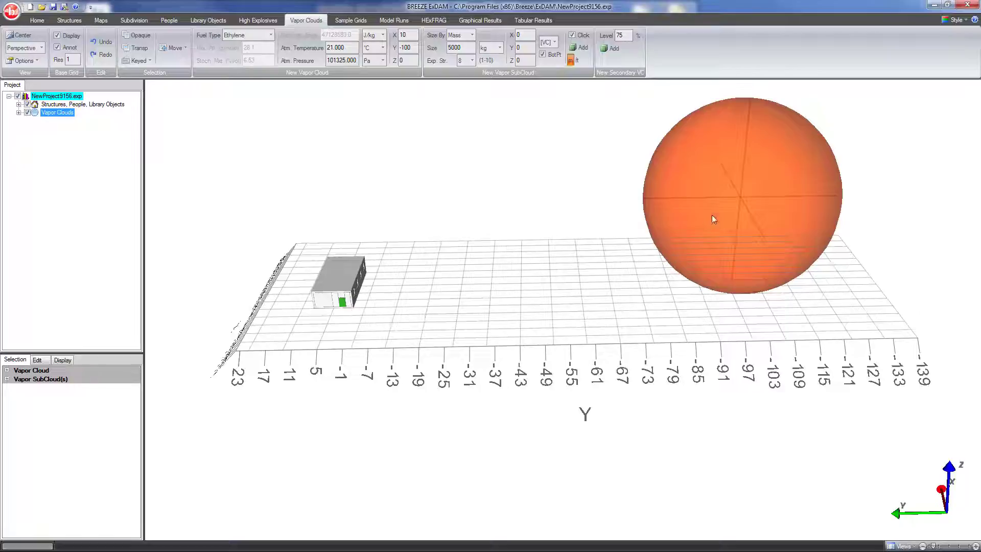
mouse_move(647, 327)
middle_mouse_down()
mouse_move(645, 293)
mouse_move(644, 316)
middle_mouse_up()
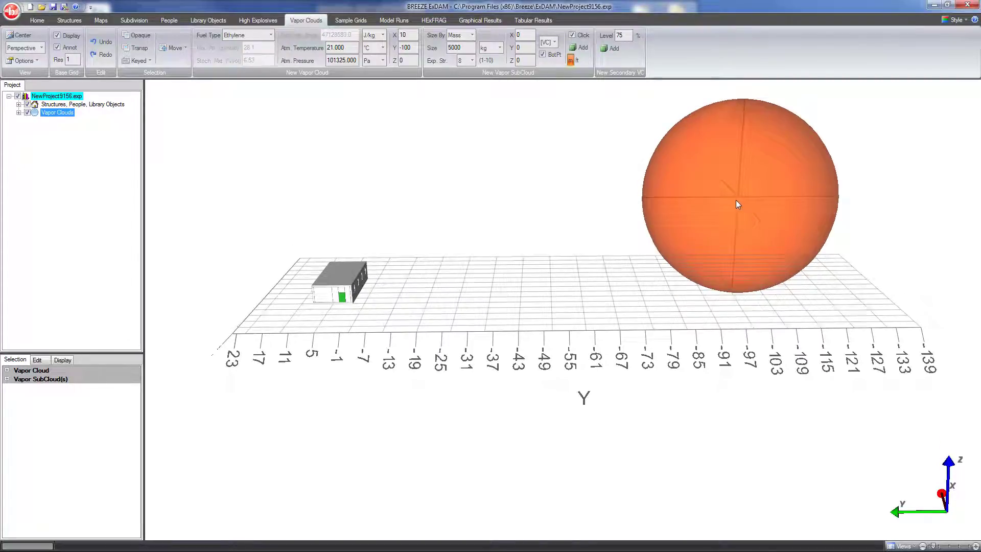
Orbit to a near edge-on view of the grid, lower the scene, and hold Ctrl to move the cloud.
middle_click_drag(682, 333, 776, 297)
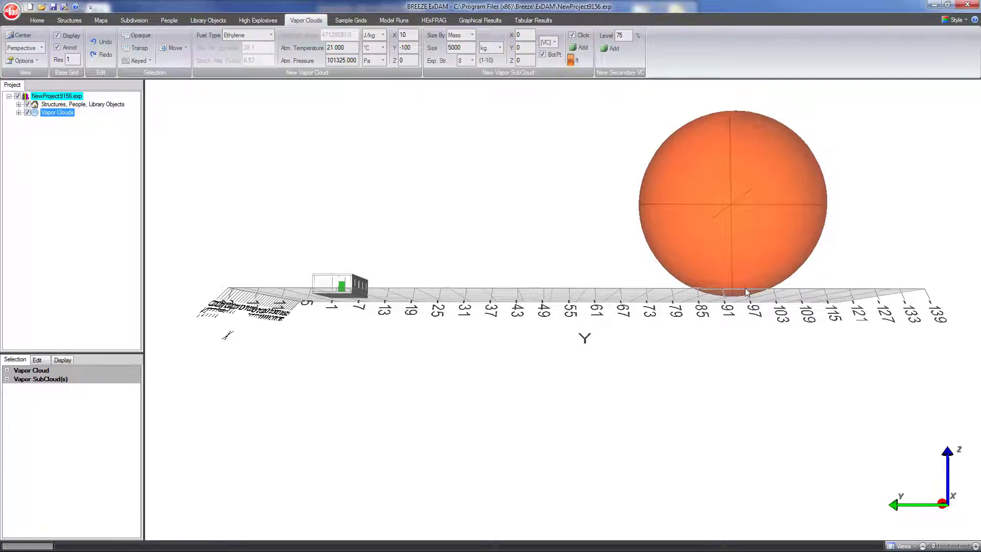
middle_click_drag(523, 272, 528, 308)
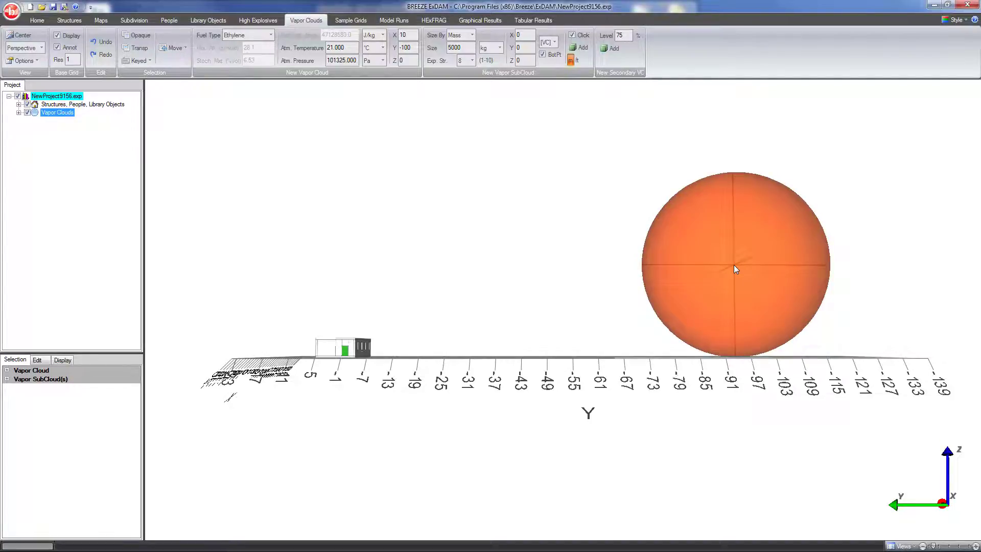
key("ctrl")
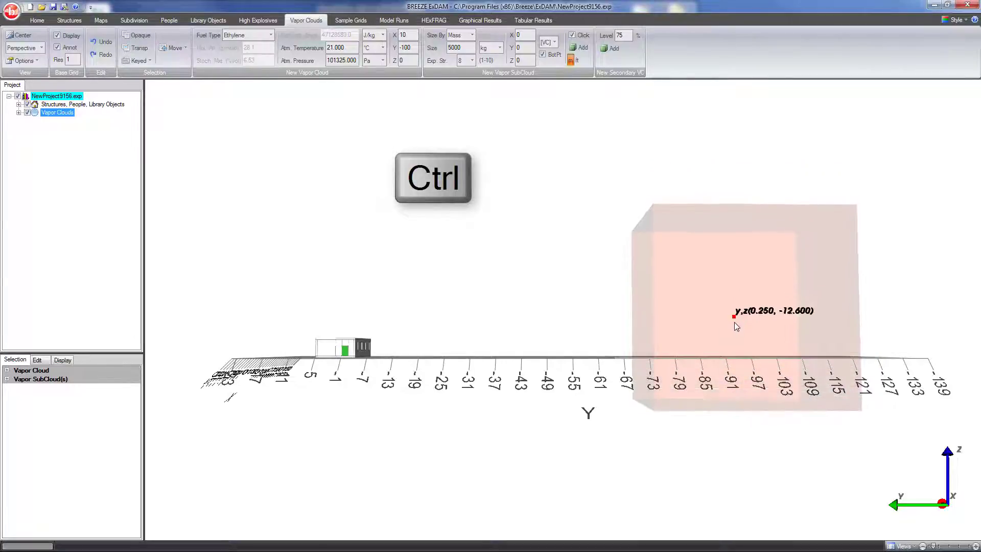
Drop the vapor cloud onto the ground as a hemisphere and orbit to inspect it from several angles.
left_click(737, 355, "ctrl")
left_click_drag(736, 353, 710, 421)
left_click_drag(829, 391, 483, 396)
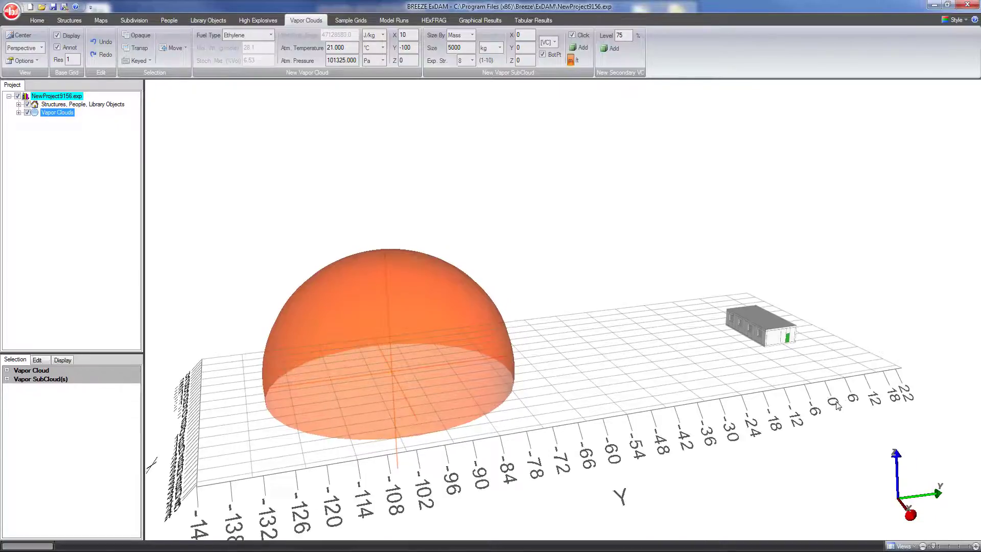
left_click_drag(840, 403, 404, 392)
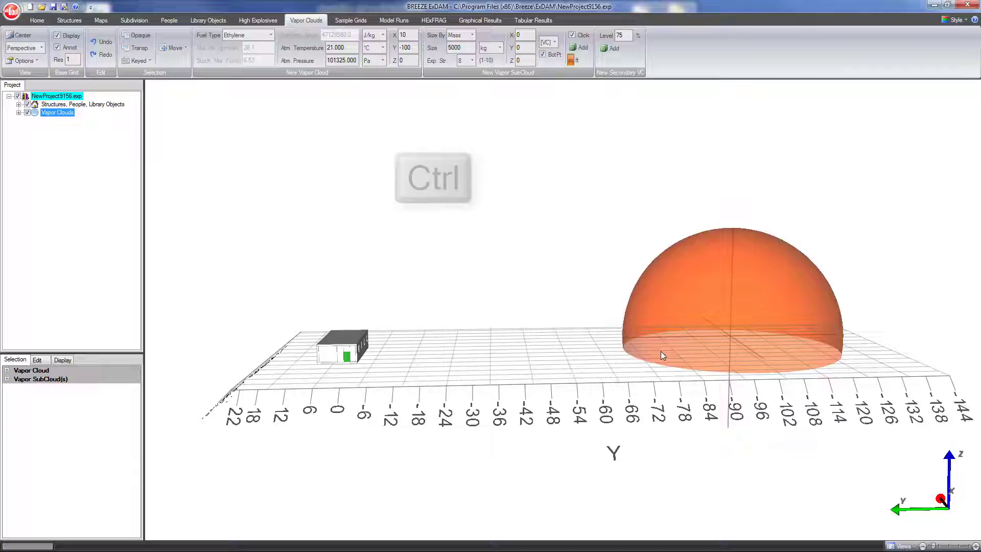
left_click_drag(727, 330, 729, 351, "ctrl")
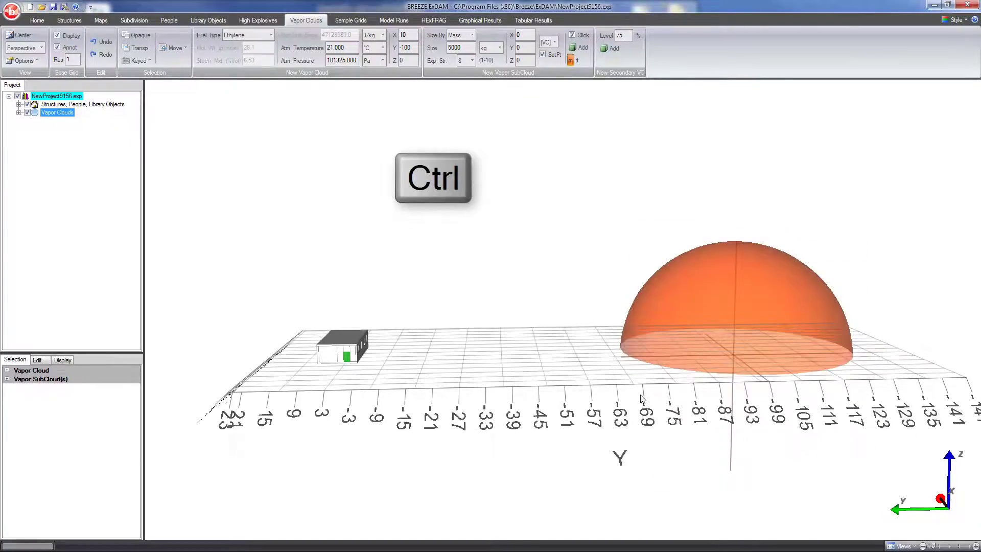
left_click_drag(642, 398, 639, 457)
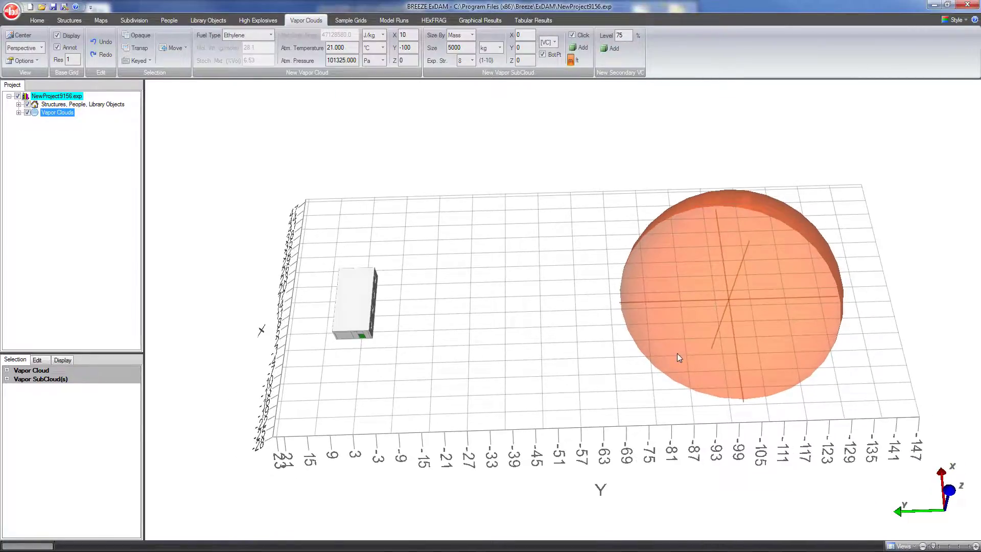
left_click_drag(676, 354, 679, 290)
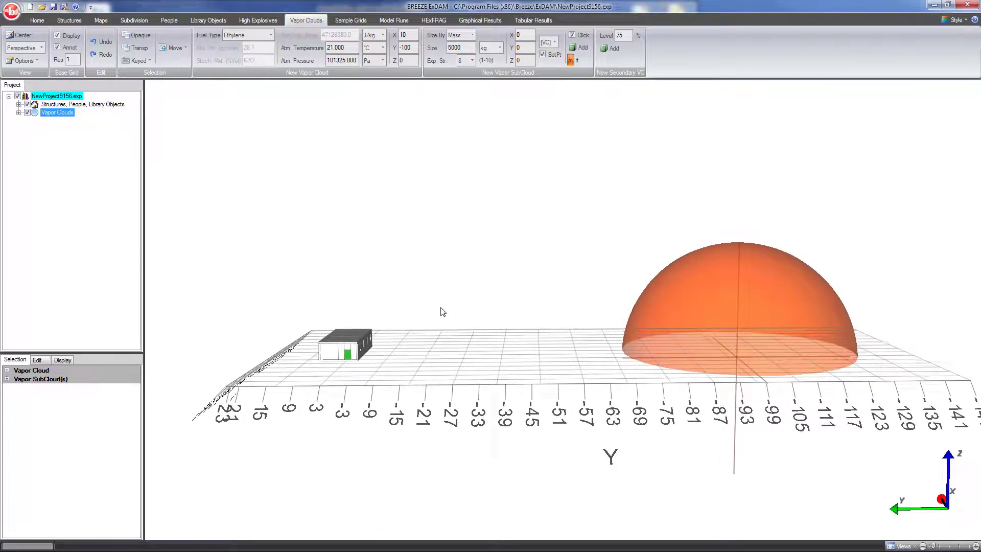
Inspect the building and vapor cloud hemisphere, deselect them, and bring up the Sample Grids tools.
left_click(355, 338)
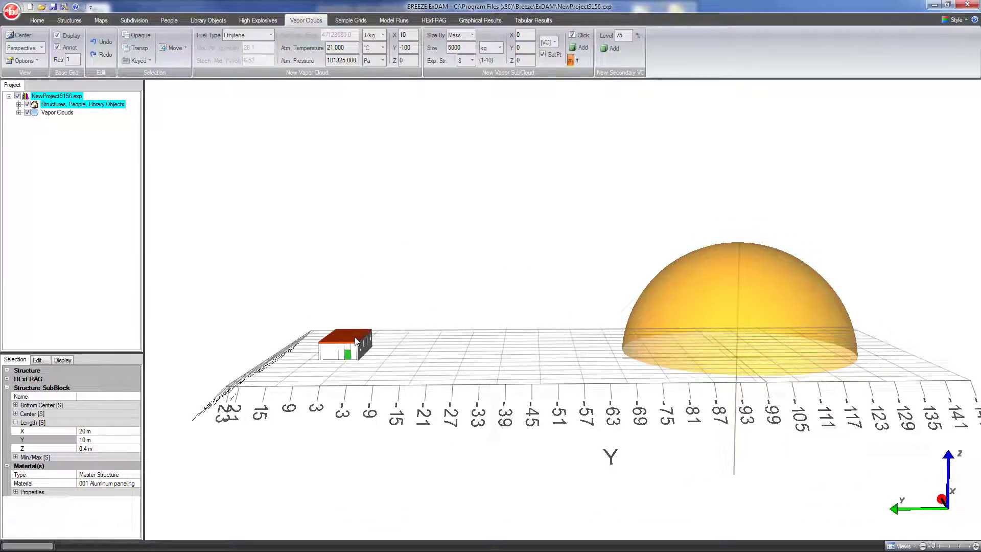
left_click(767, 319)
left_click(489, 247)
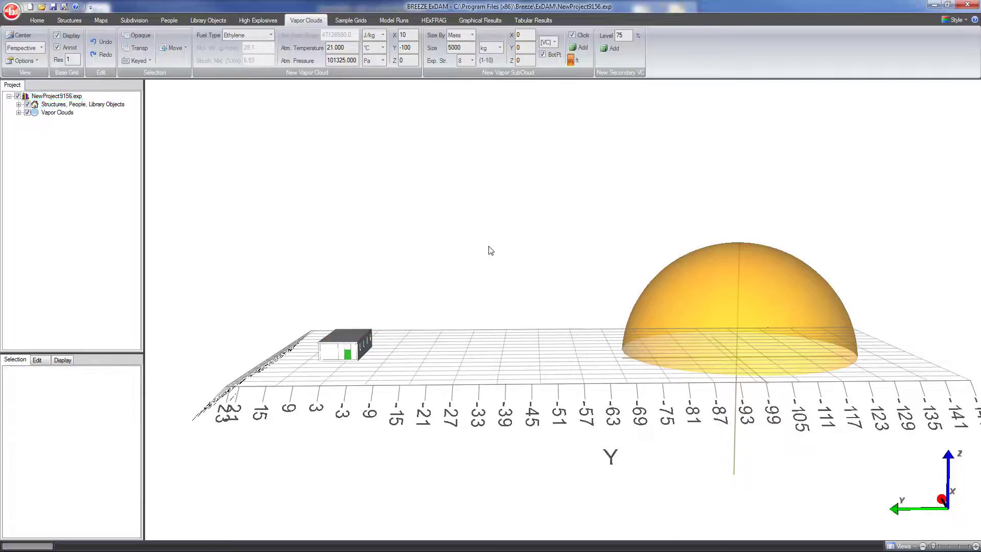
left_click(343, 21)
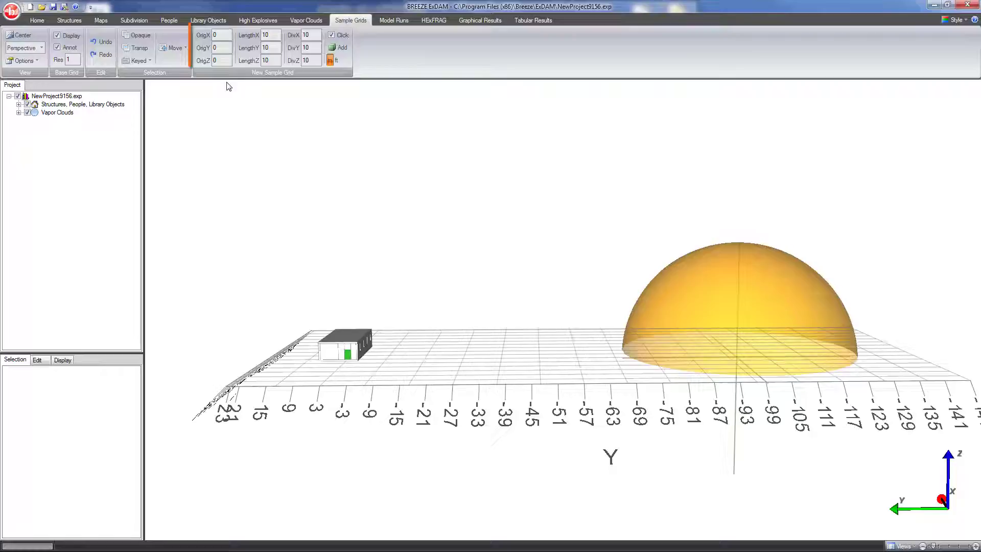
left_click(225, 47)
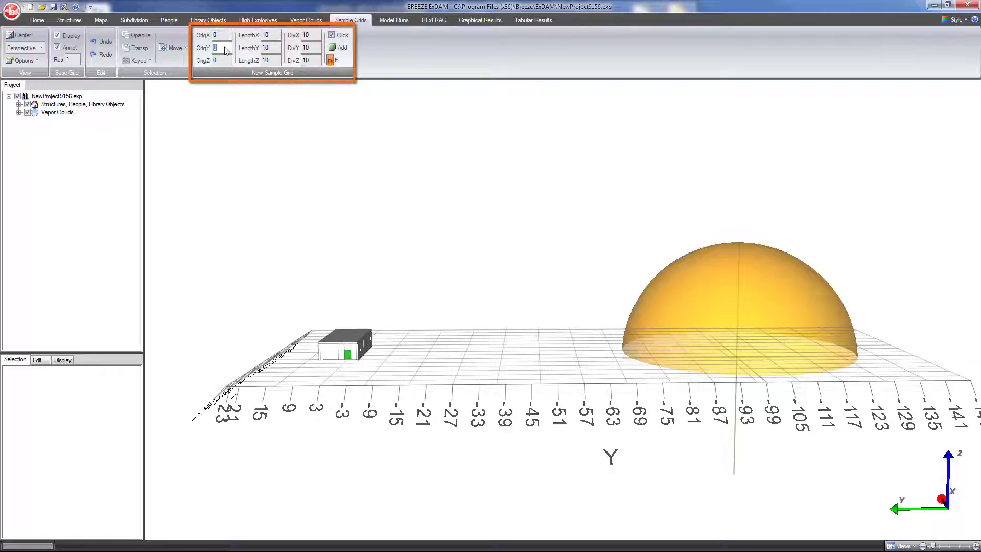
left_click(226, 60)
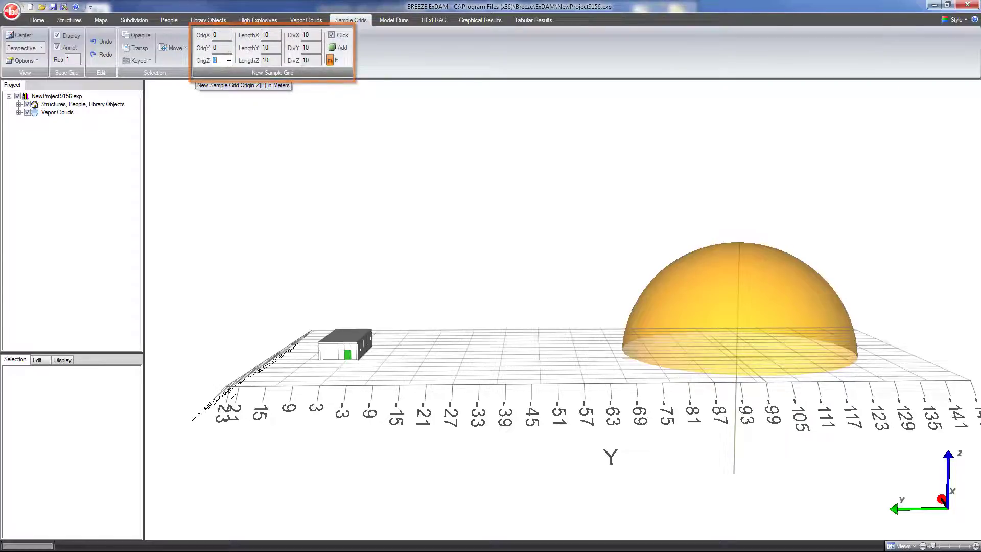
left_click(271, 47)
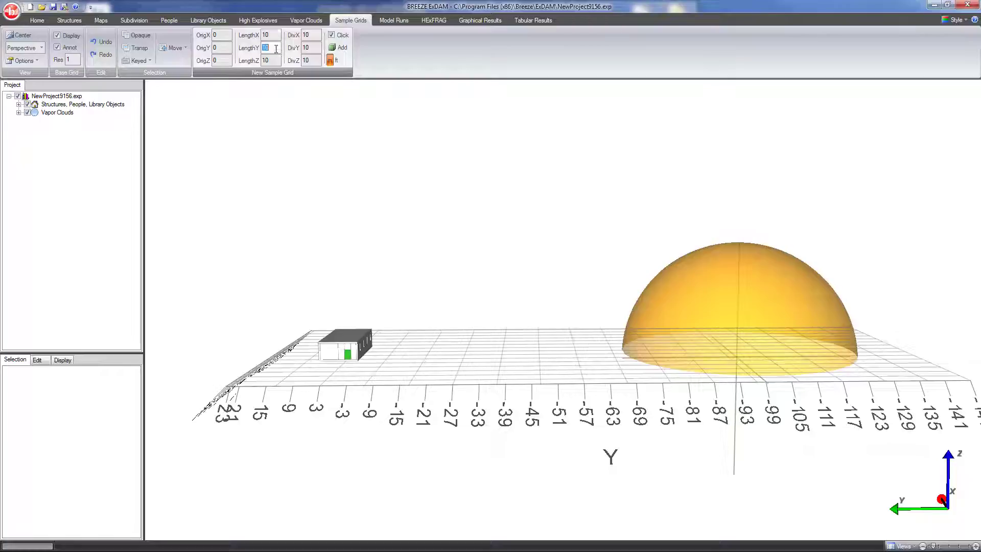
left_click(275, 64)
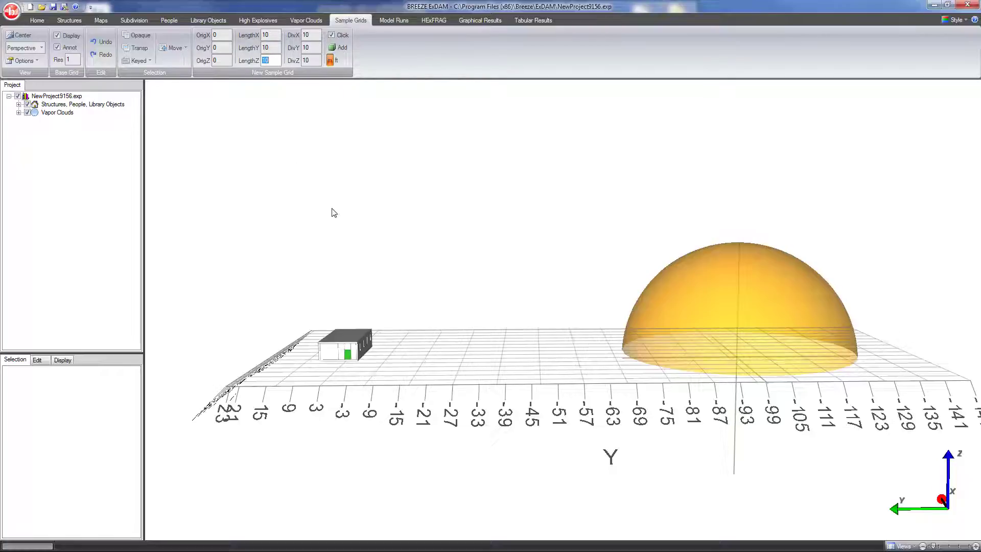
left_click_drag(386, 361, 402, 354)
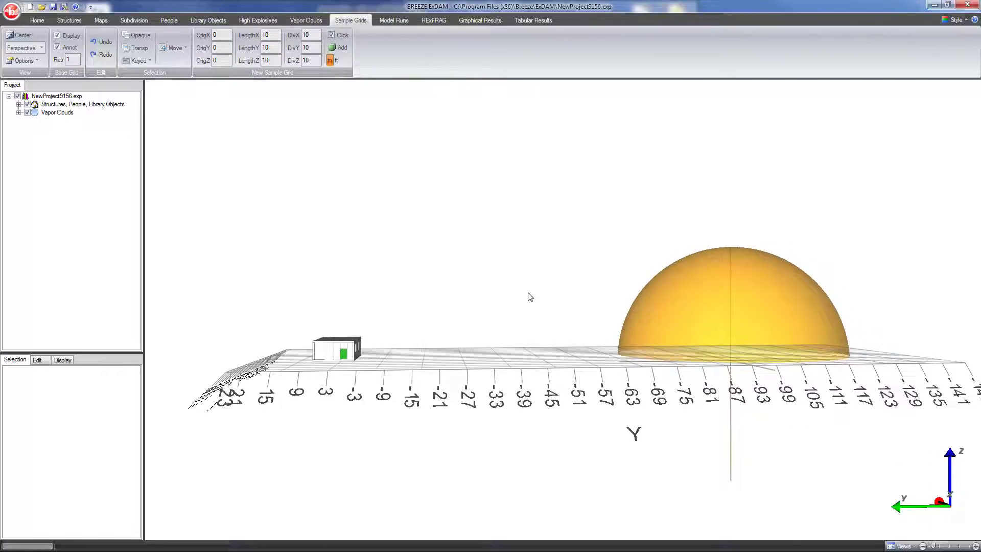
left_click(277, 62)
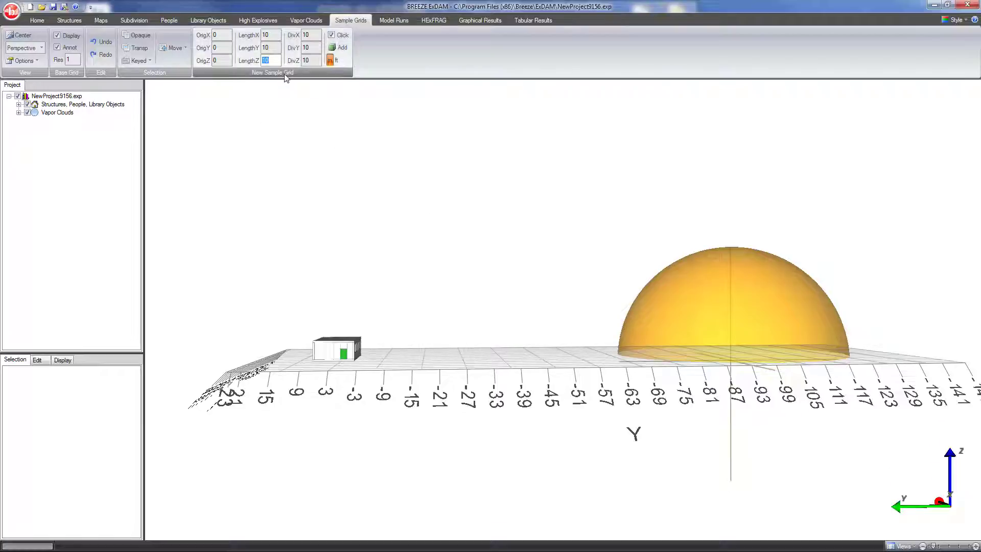
type("40")
left_click(220, 60)
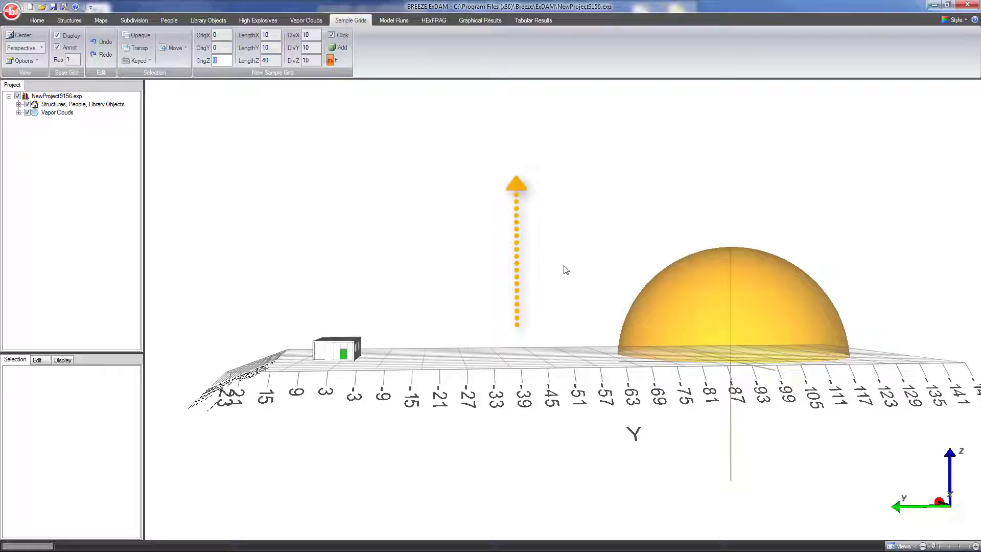
left_click_drag(459, 321, 487, 403)
scroll(379, 406, "down", 2)
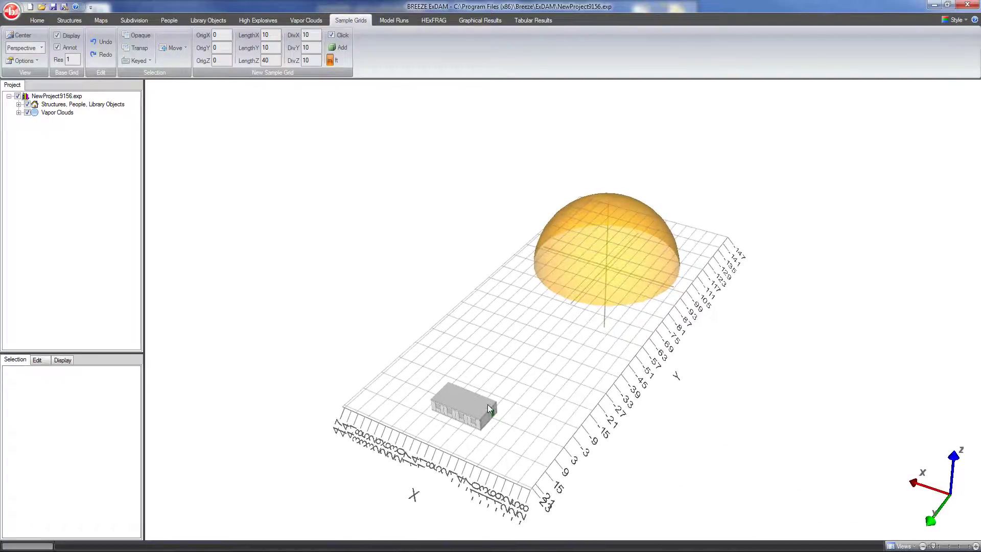
scroll(460, 508, "up", 2)
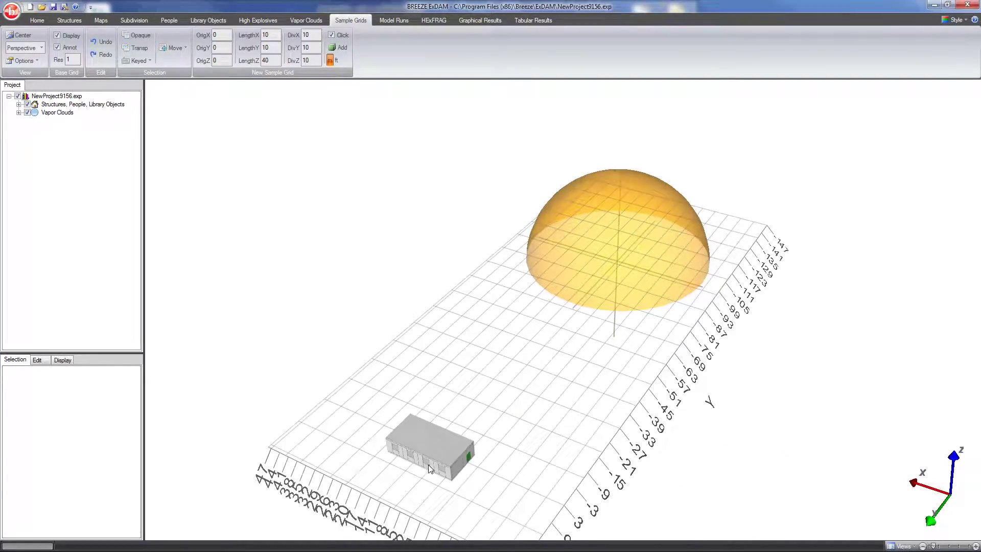
left_click_drag(432, 468, 433, 394)
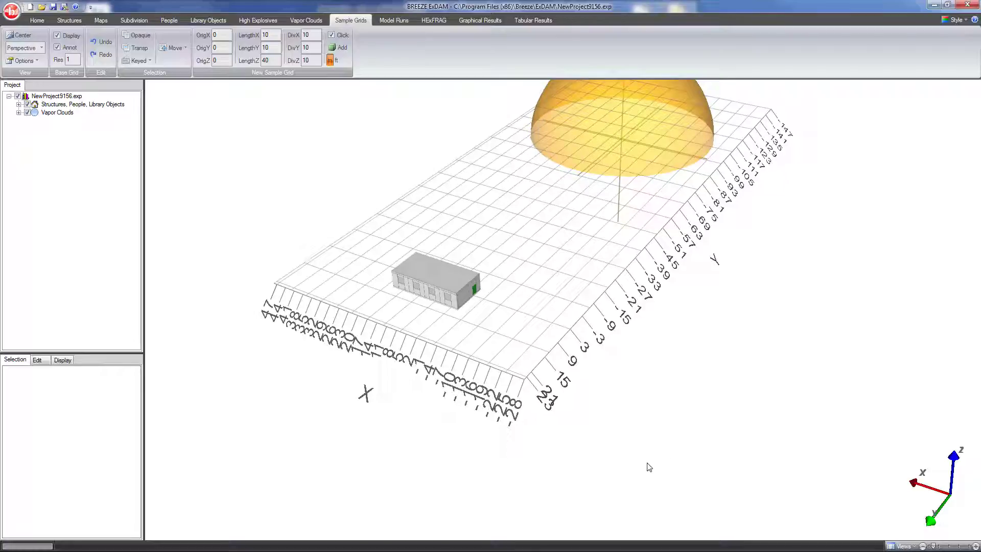
Set the new sample grid's X origin to -40.
left_click(623, 460)
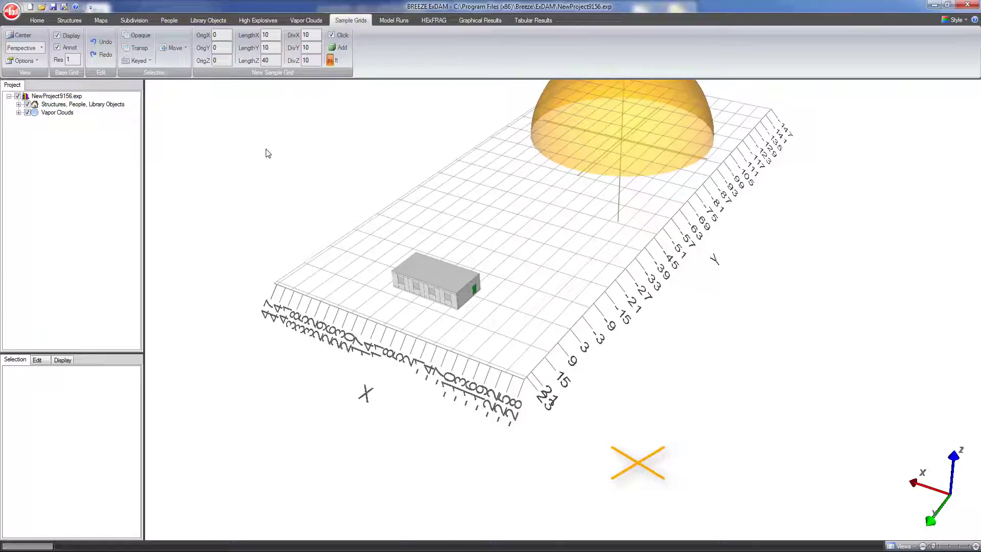
double_click(227, 36)
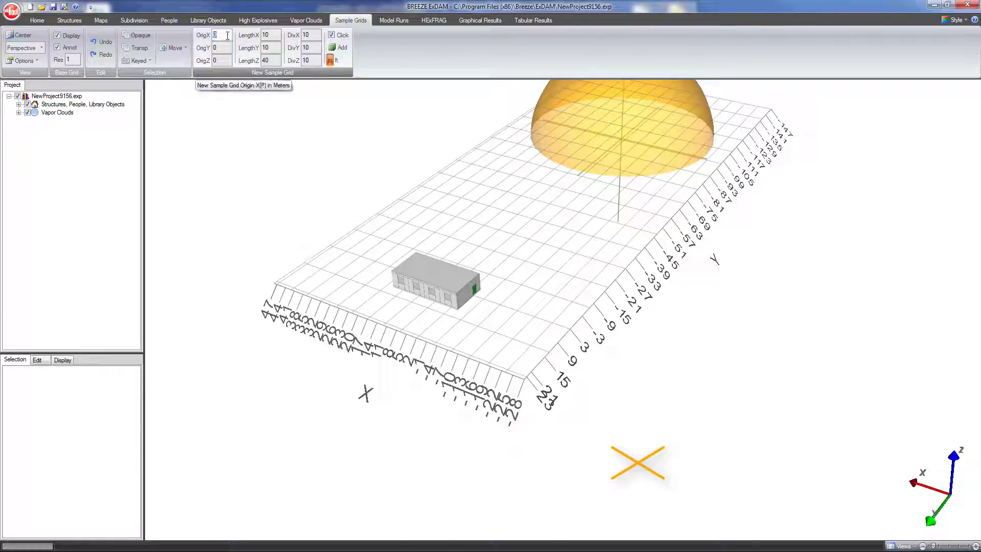
type("-4")
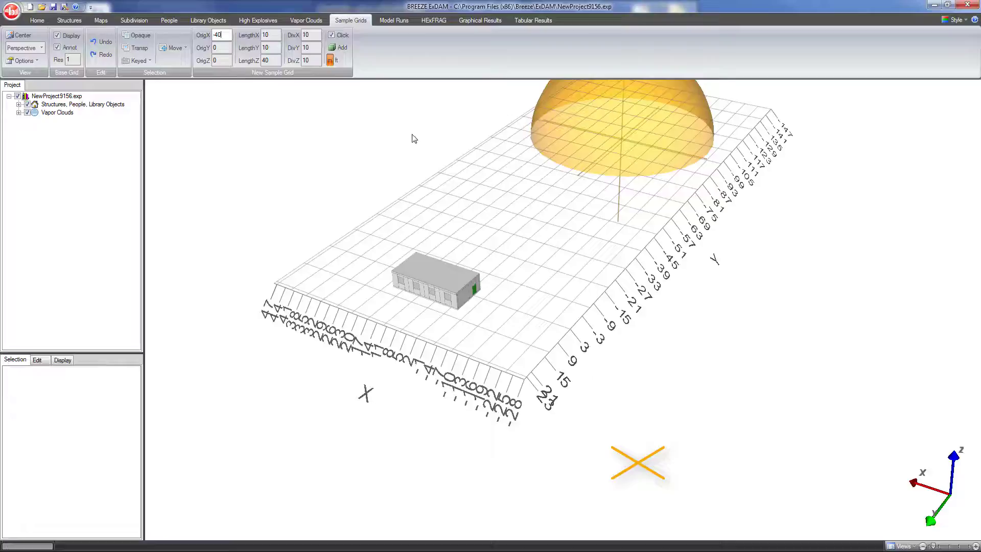
middle_click_drag(678, 270, 630, 276)
left_click_drag(631, 280, 542, 295)
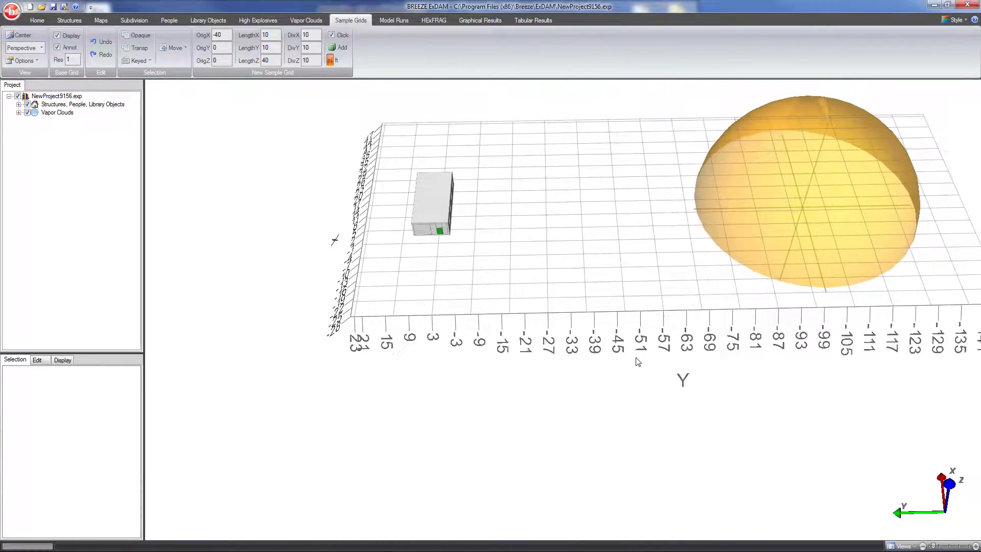
middle_click_drag(777, 321, 659, 320)
left_click(805, 318)
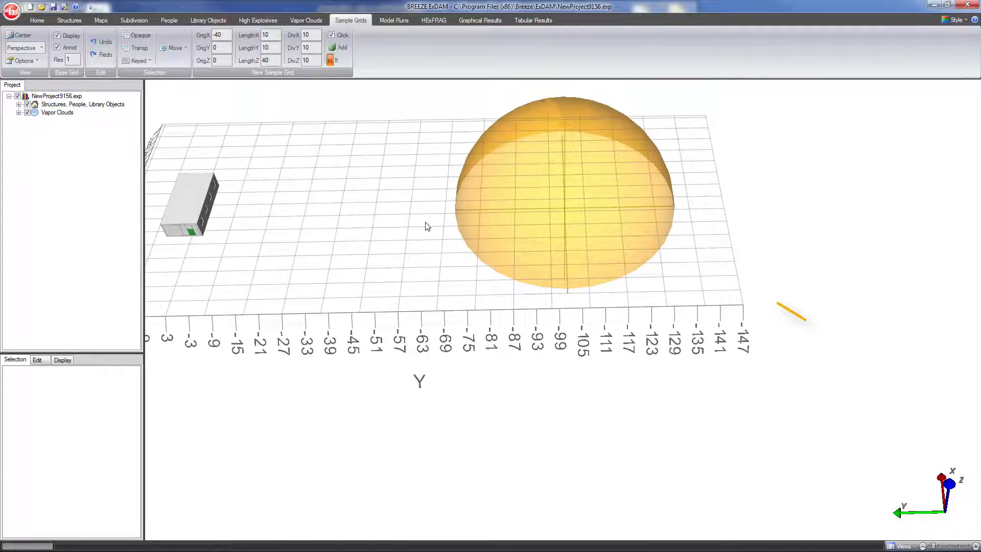
Set the new sample grid's Y origin to -150.
double_click(228, 48)
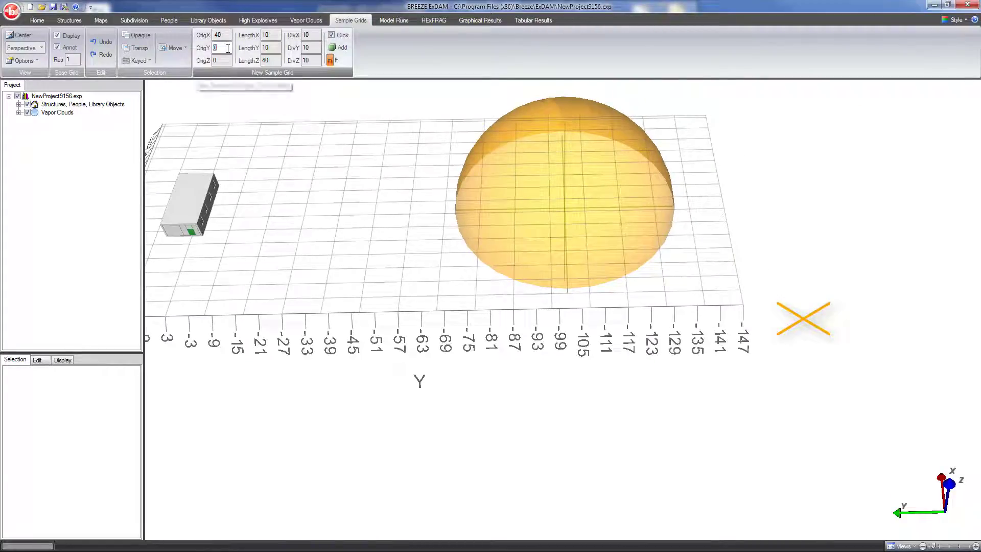
type("-15")
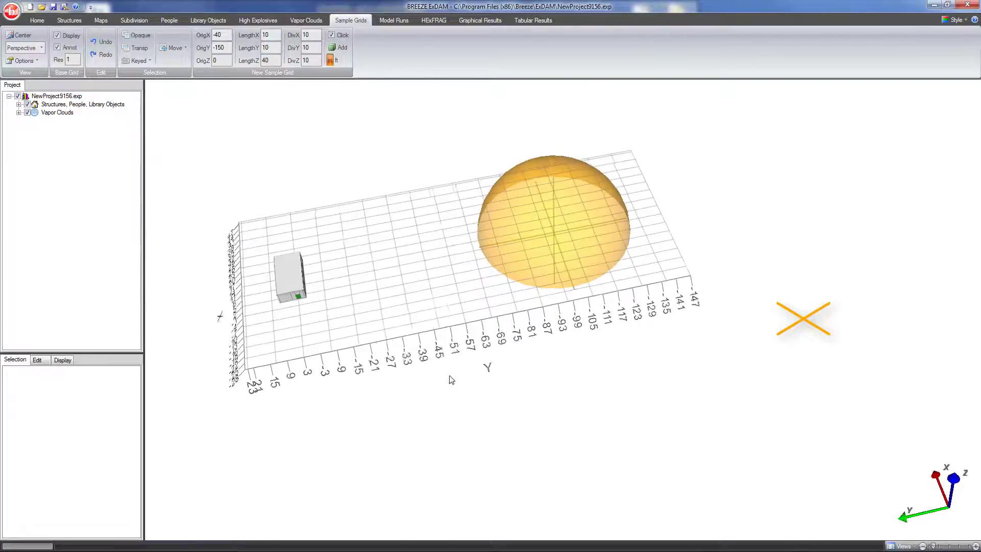
middle_click_drag(434, 371, 480, 373)
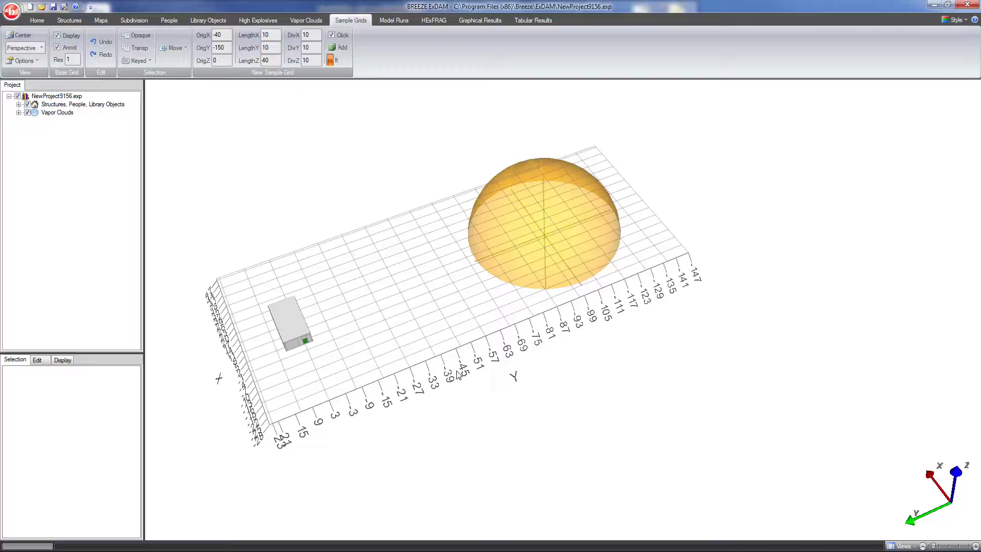
scroll(434, 357, "up", 1)
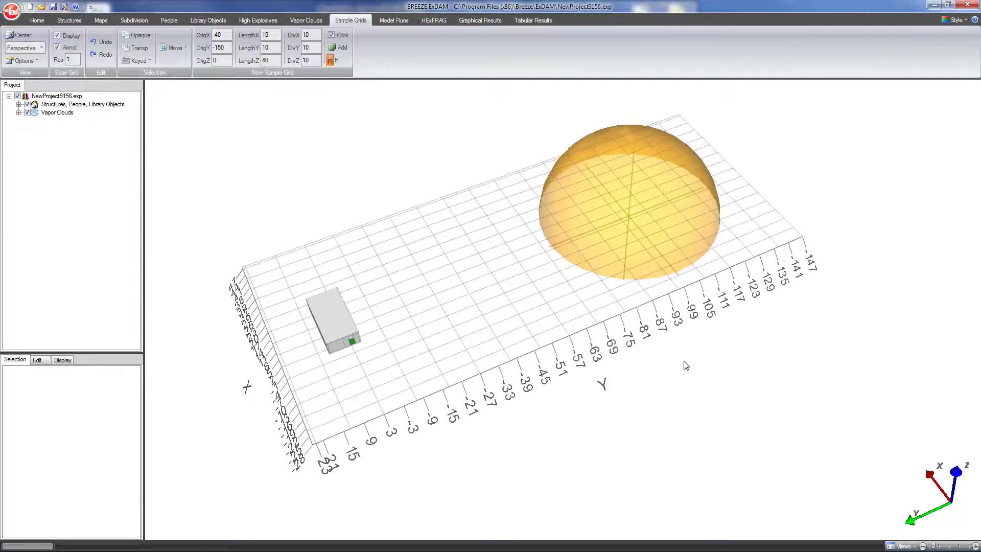
left_click(856, 259)
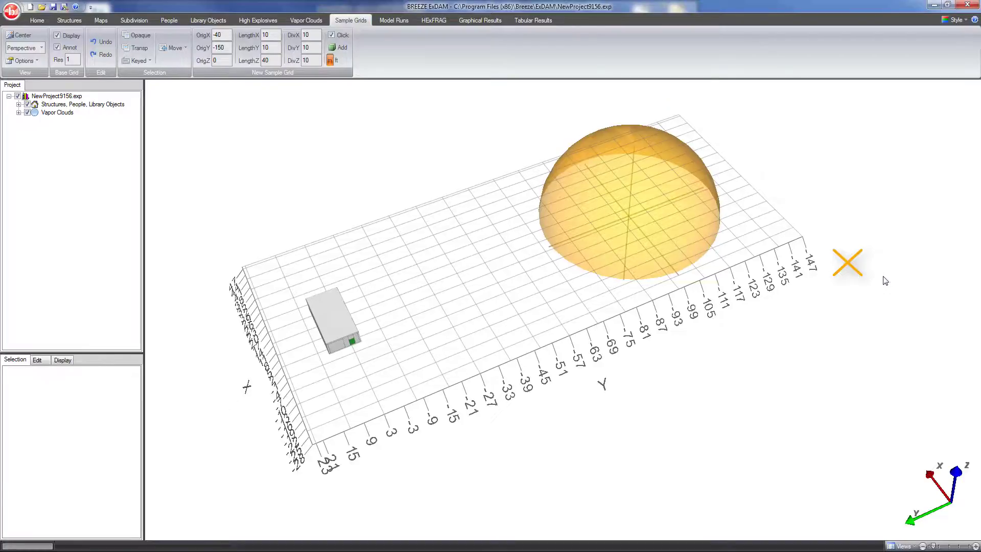
mouse_move(883, 278)
left_mouse_down()
mouse_move(764, 310)
mouse_move(726, 304)
left_mouse_up()
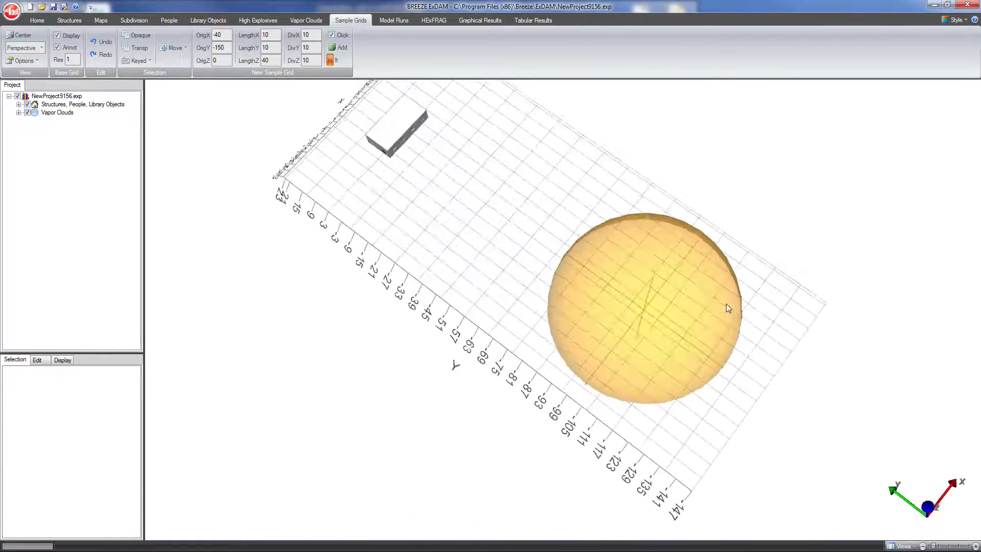
Set the sample grid's LengthX to 90 and LengthY to 170.
middle_click_drag(728, 307, 751, 335)
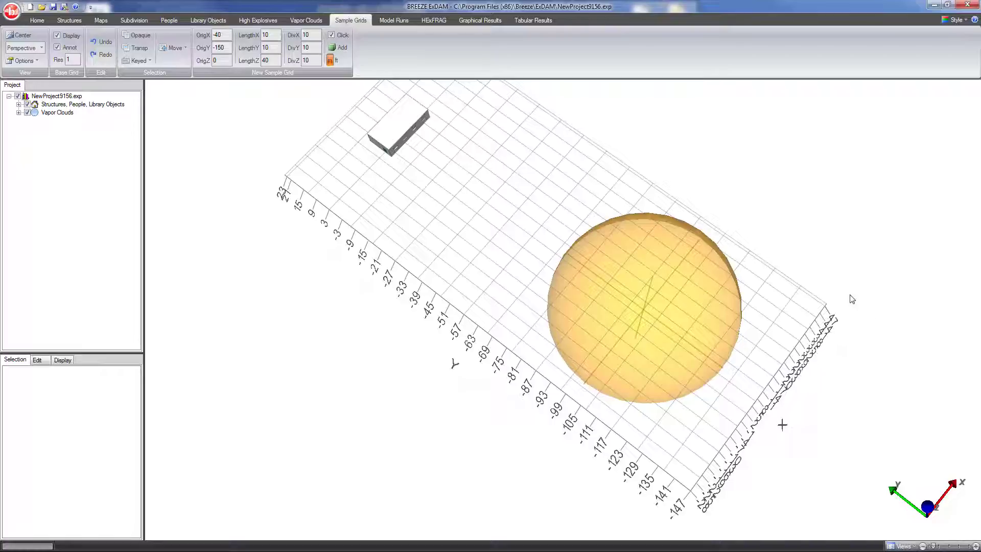
double_click(271, 33)
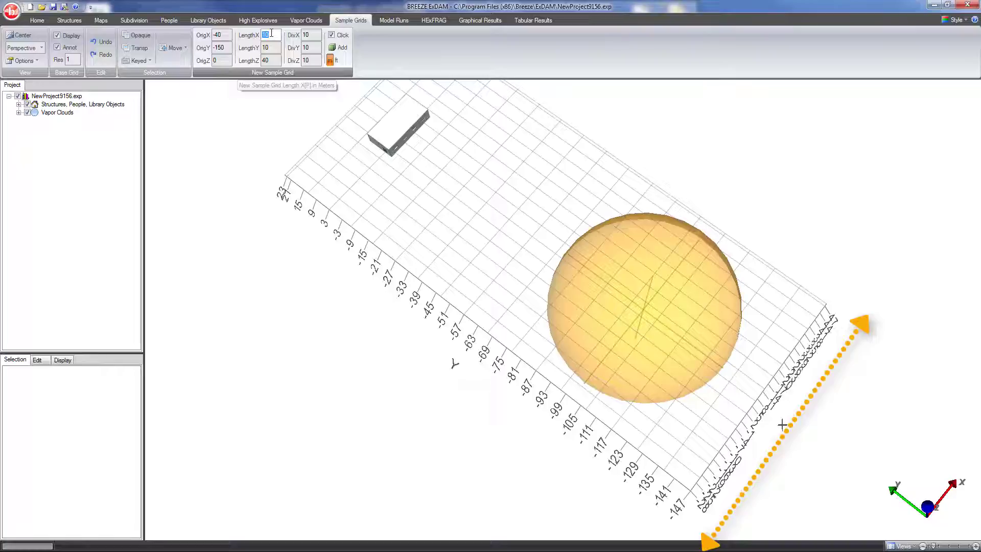
type("9")
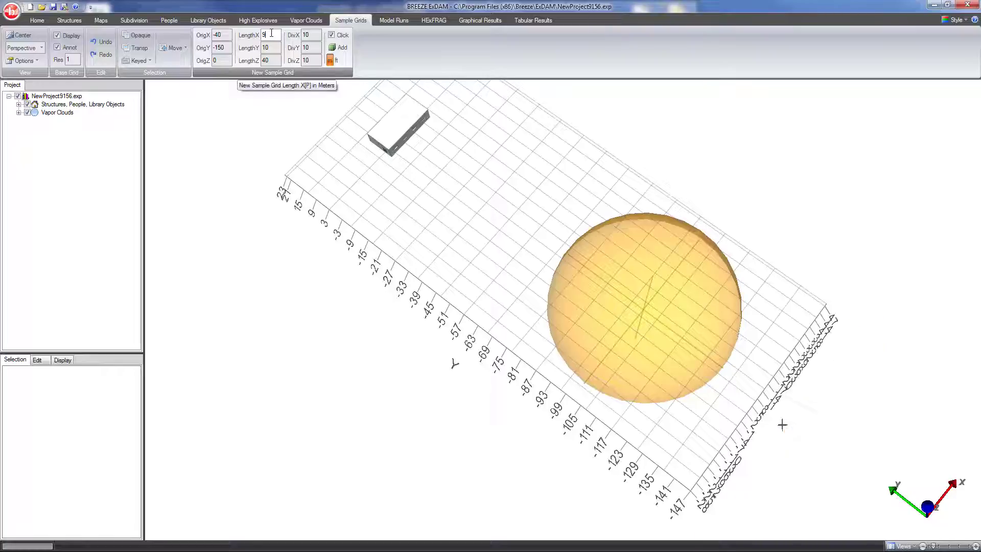
type("0")
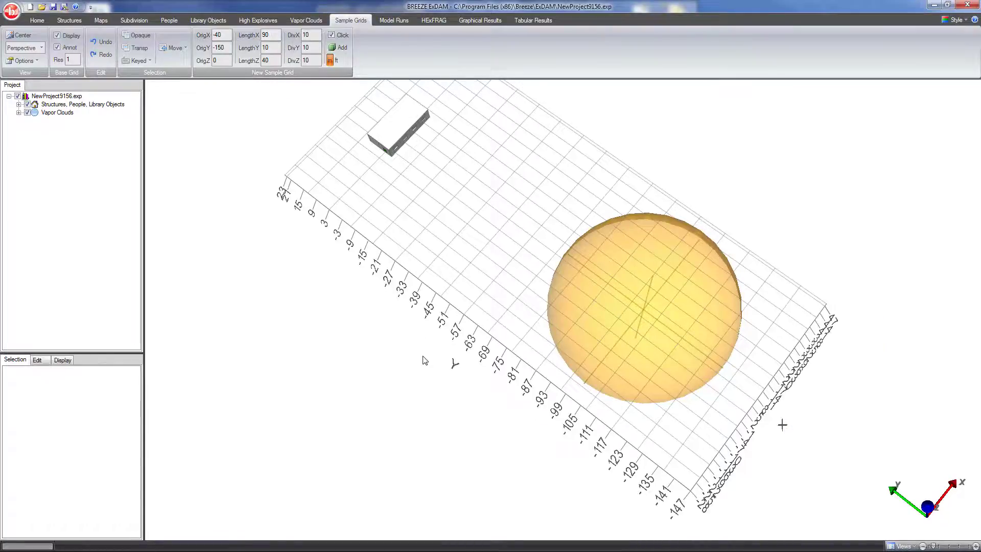
left_click_drag(424, 359, 514, 358)
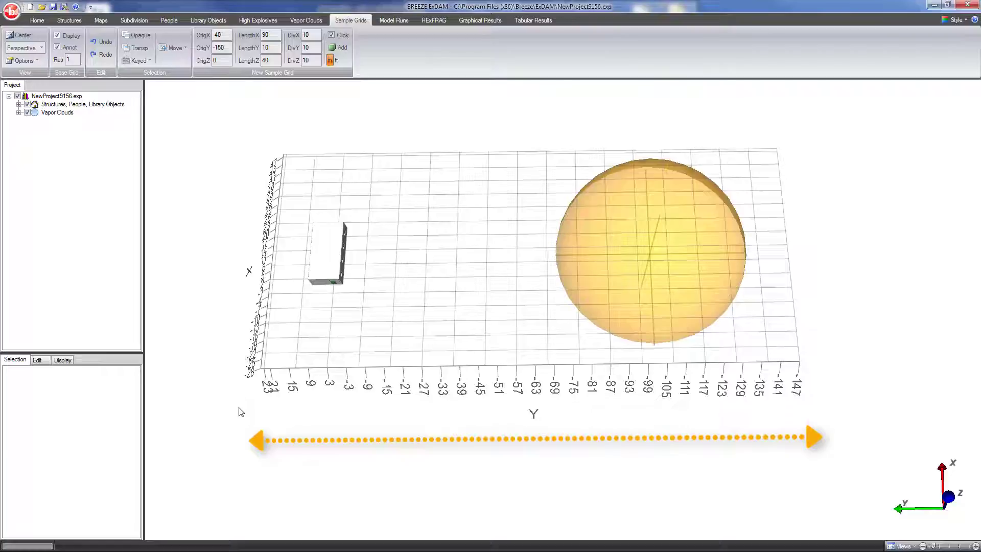
double_click(279, 47)
type("17")
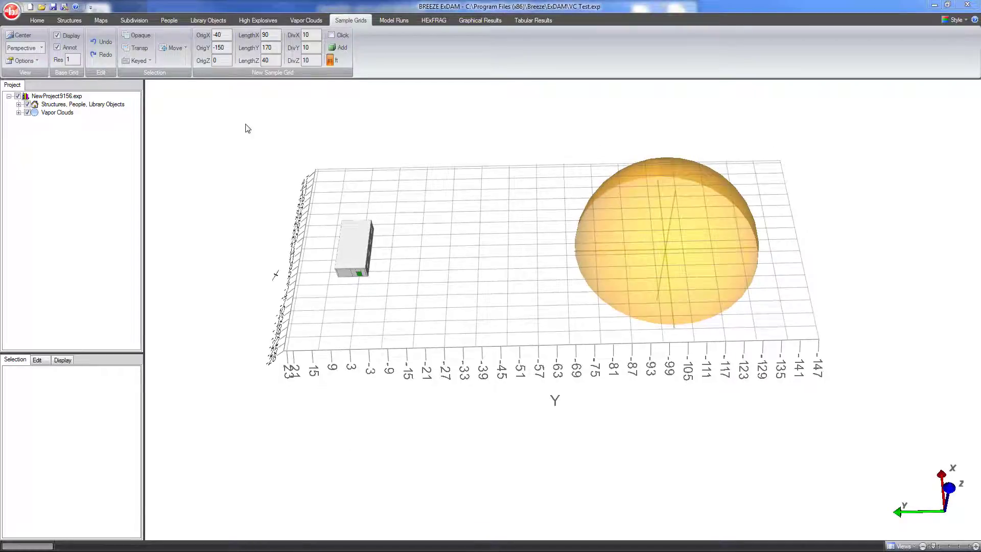
Review the grid origin (-40, -150, 0), Y length 170 and Z height 40.
left_click(228, 46)
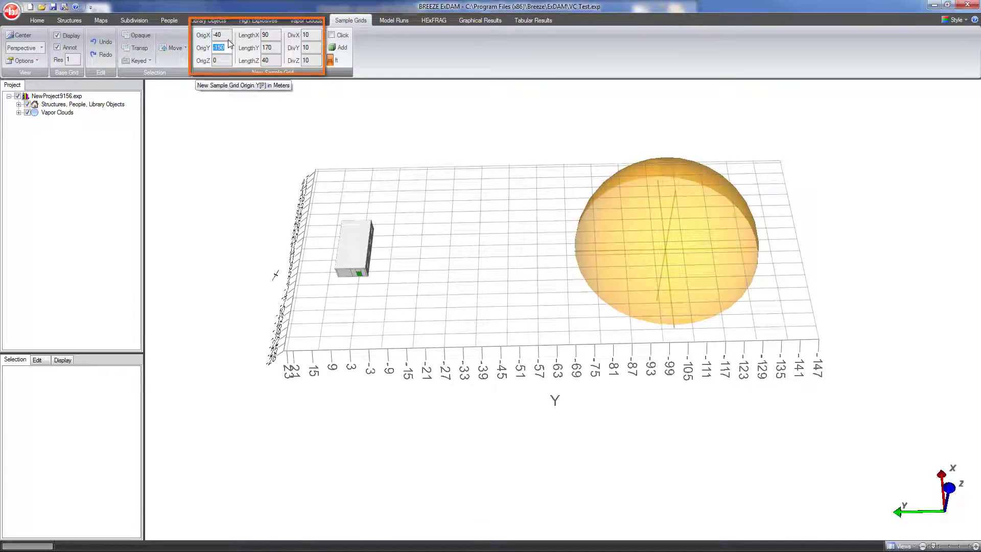
left_click(227, 35)
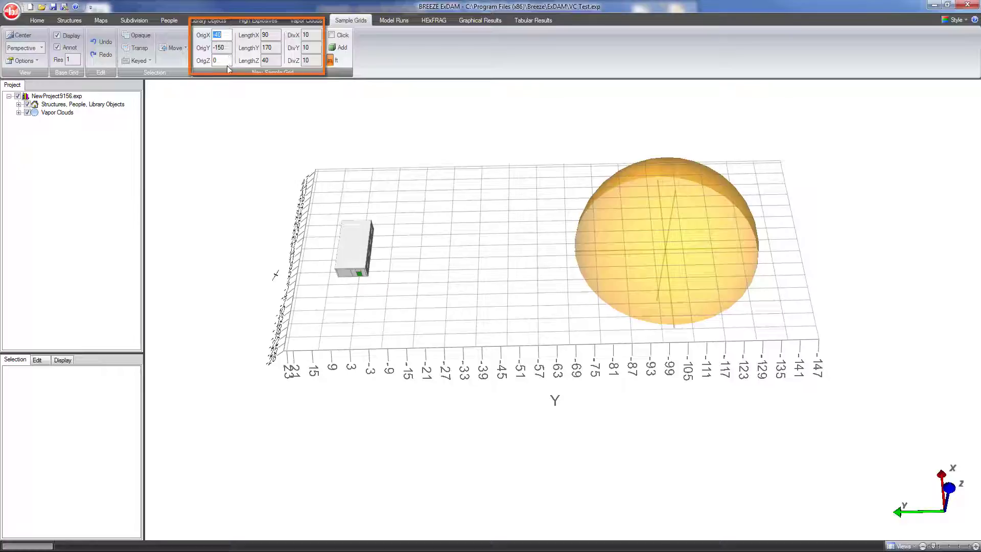
left_click(228, 65)
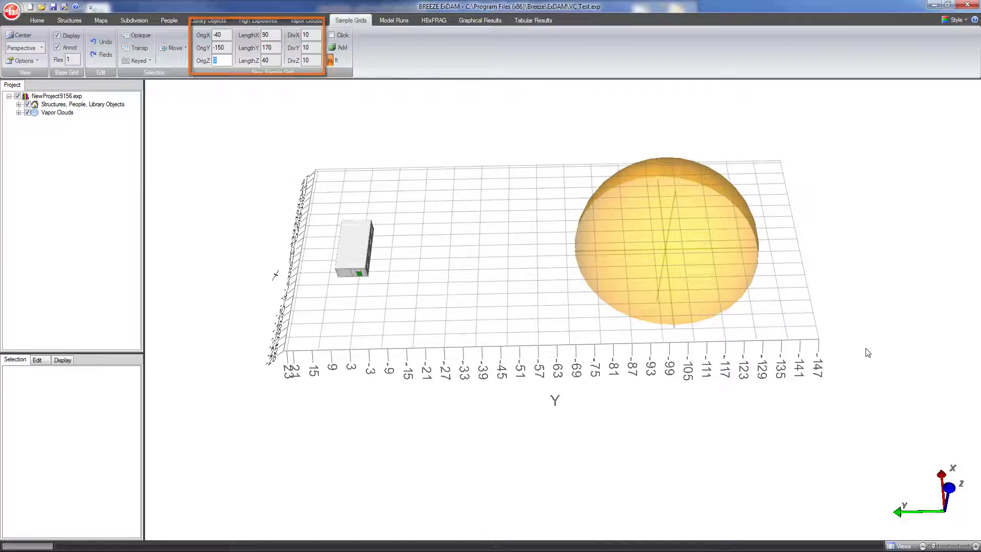
left_click_drag(867, 352, 856, 341)
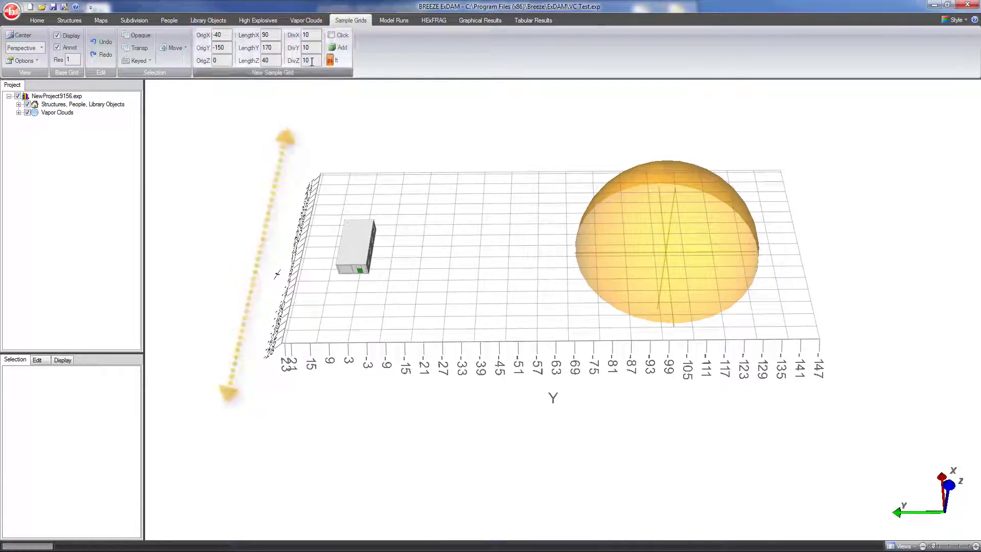
left_click(277, 48)
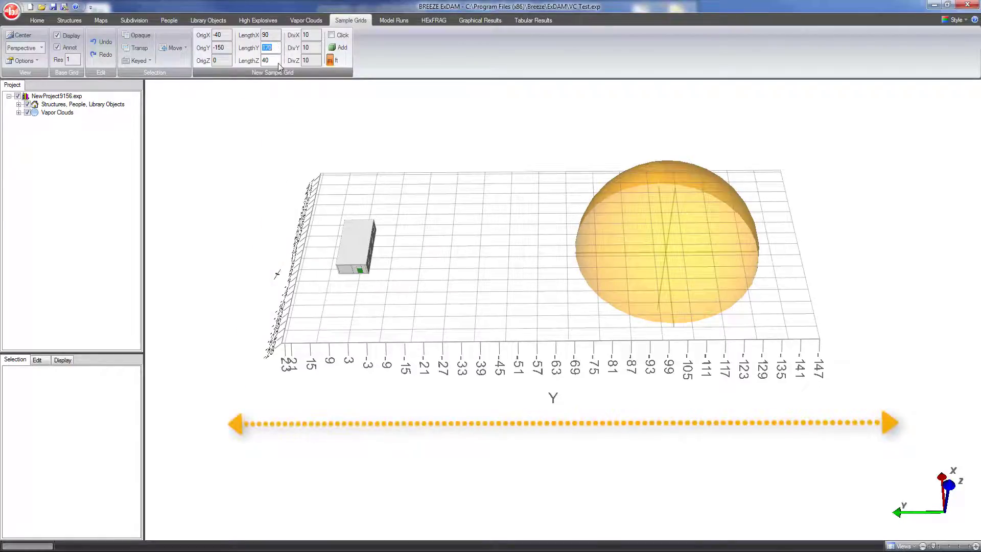
left_click(279, 62)
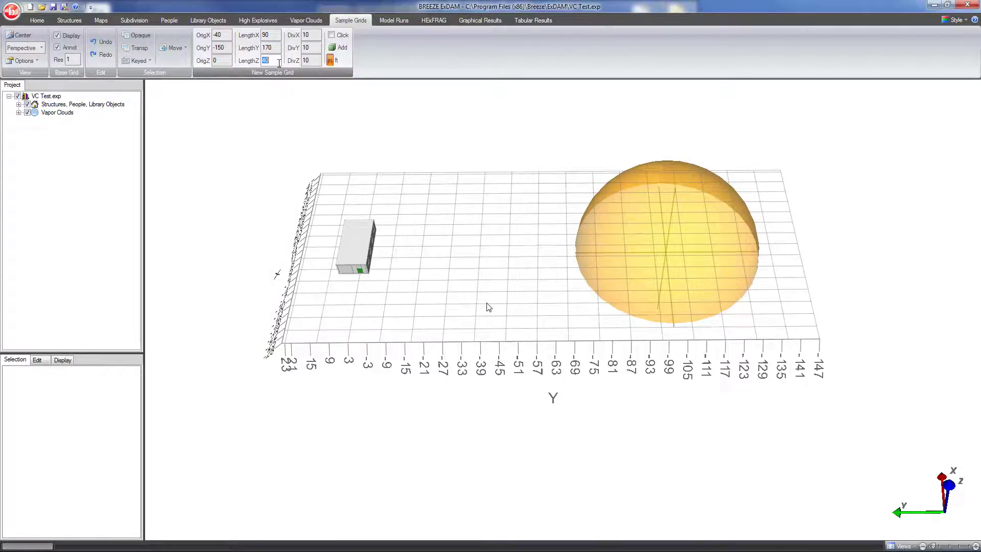
left_click_drag(486, 304, 487, 249)
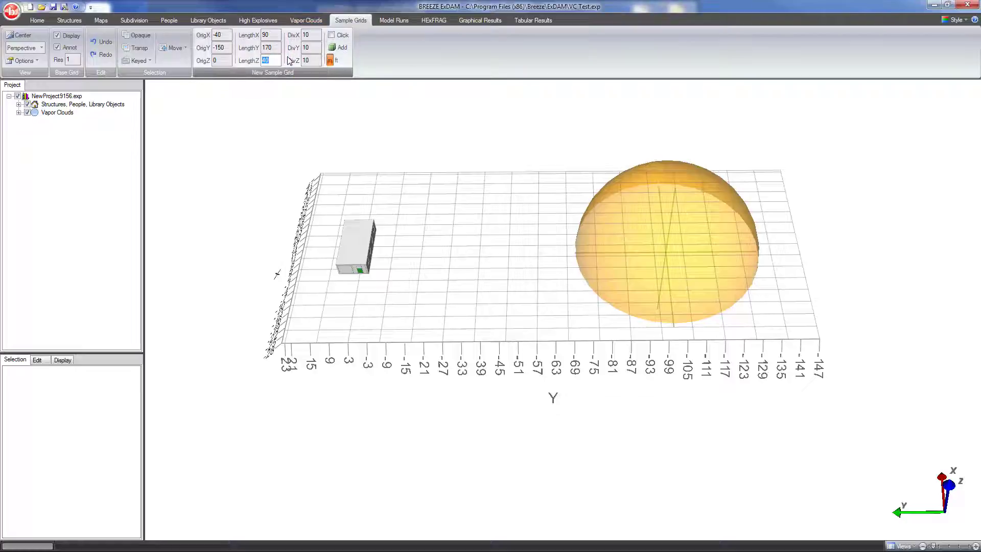
Set the 90 × 170 × 40 grid's divisions to 19 along X and 35 along Y.
left_click_drag(262, 36, 306, 35)
double_click(315, 36)
key("BackSpace")
type("1")
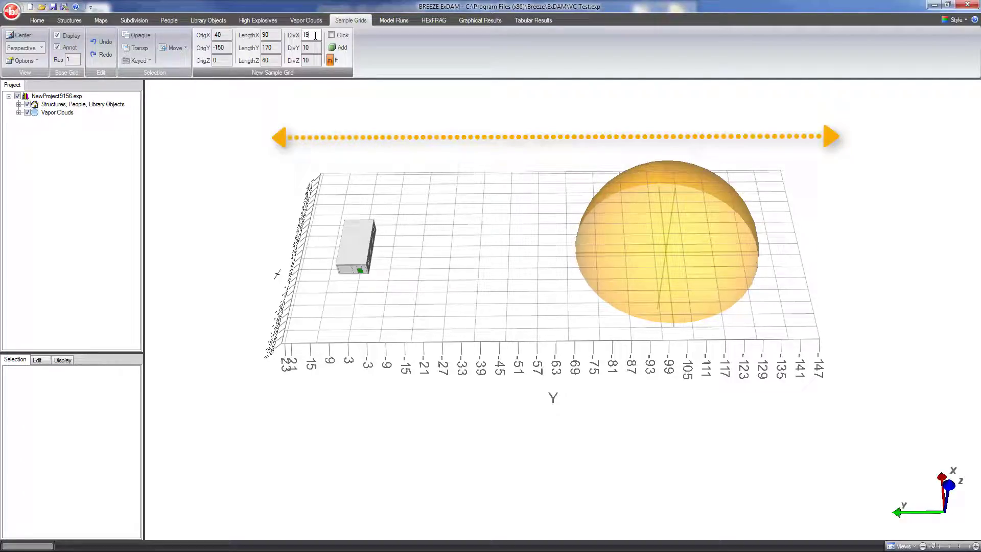
type("9")
double_click(276, 48)
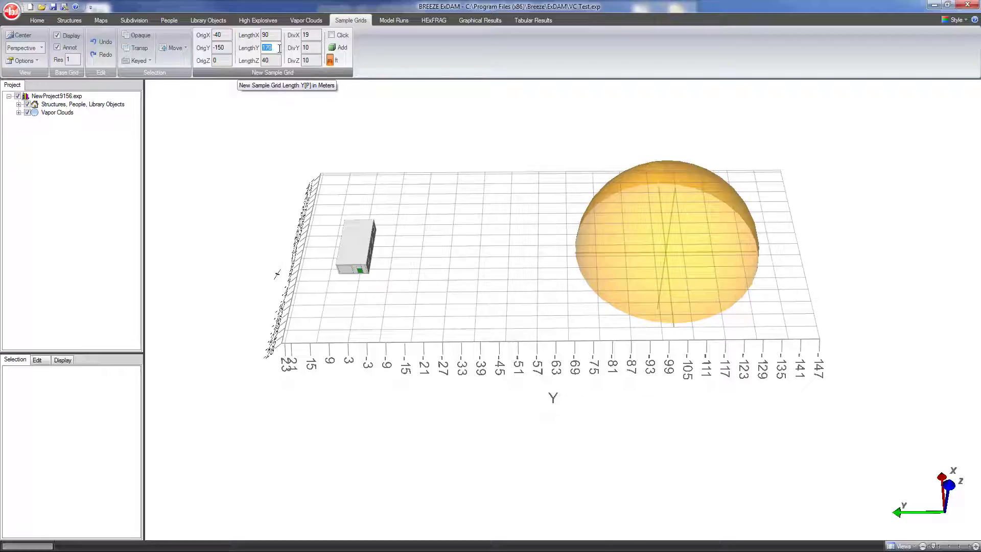
double_click(312, 50)
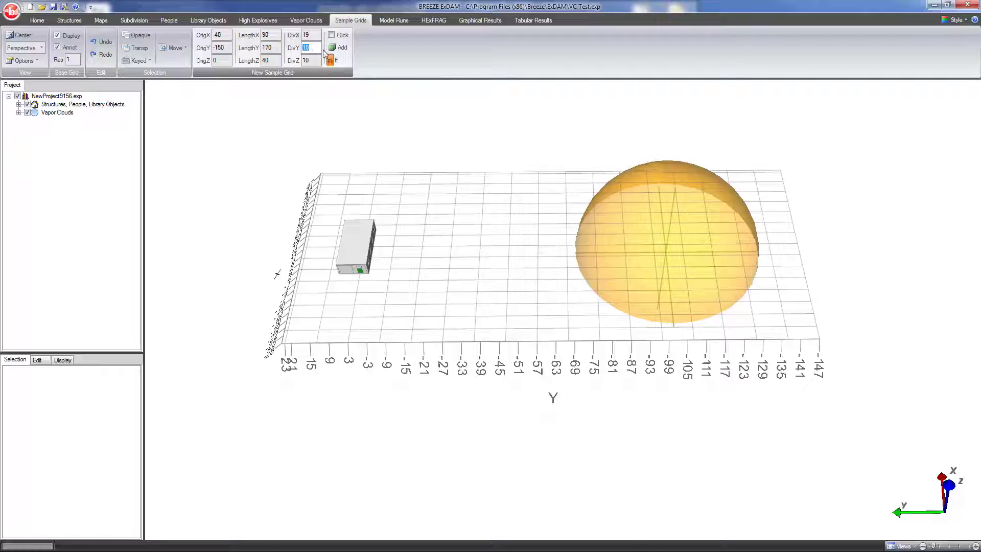
type("35")
key("Tab")
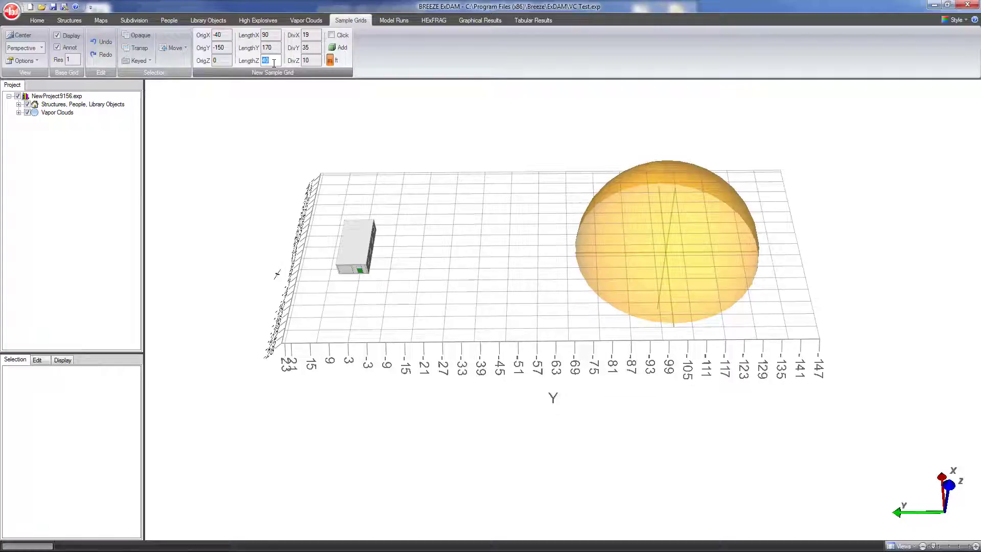
double_click(314, 62)
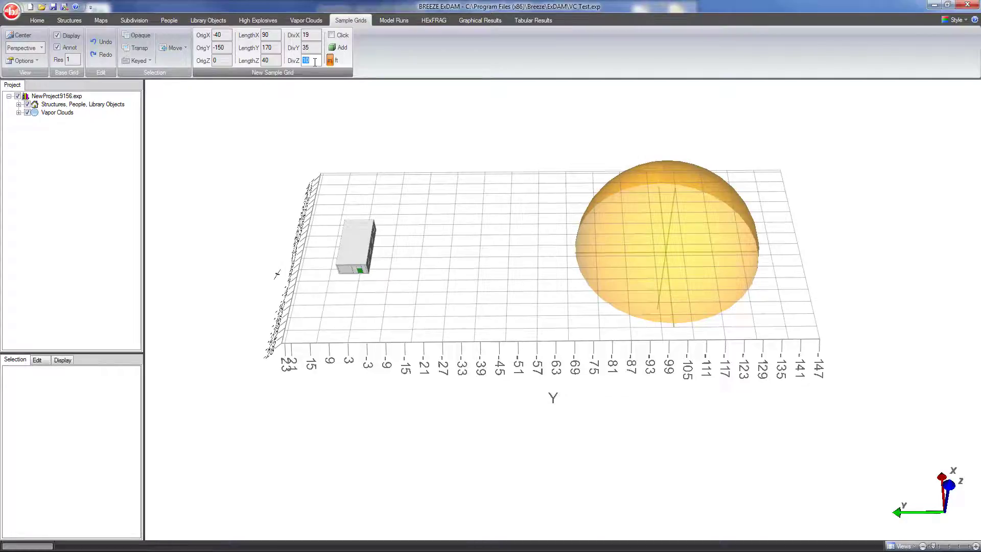
left_click_drag(488, 306, 370, 188)
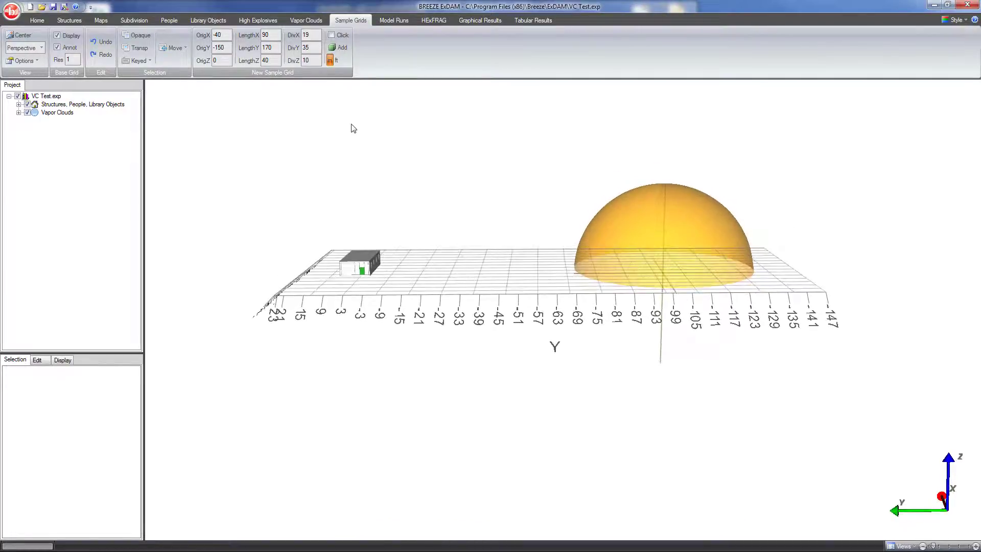
Add the defined 90 × 170 × 40 sample grid box to the scene.
left_click(335, 47)
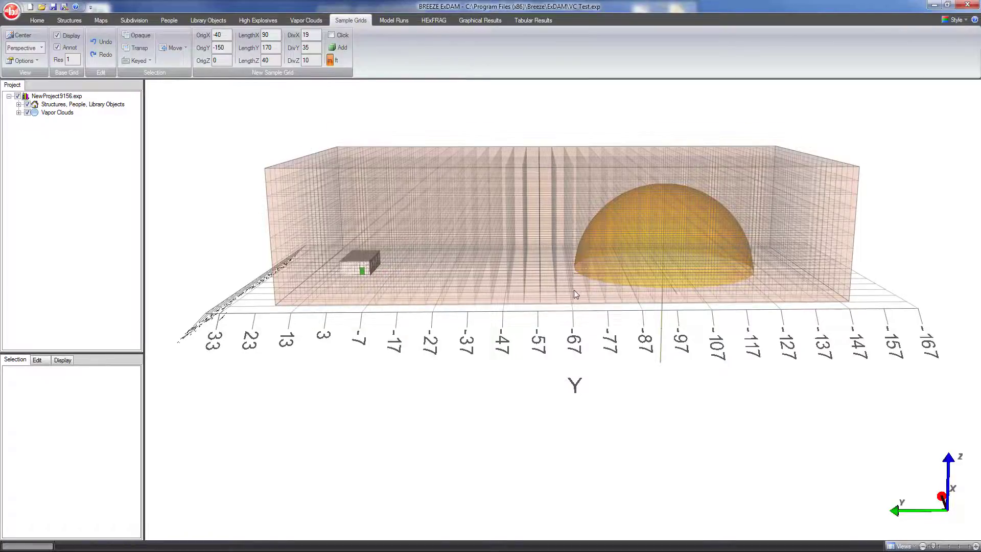
left_click_drag(574, 294, 571, 323)
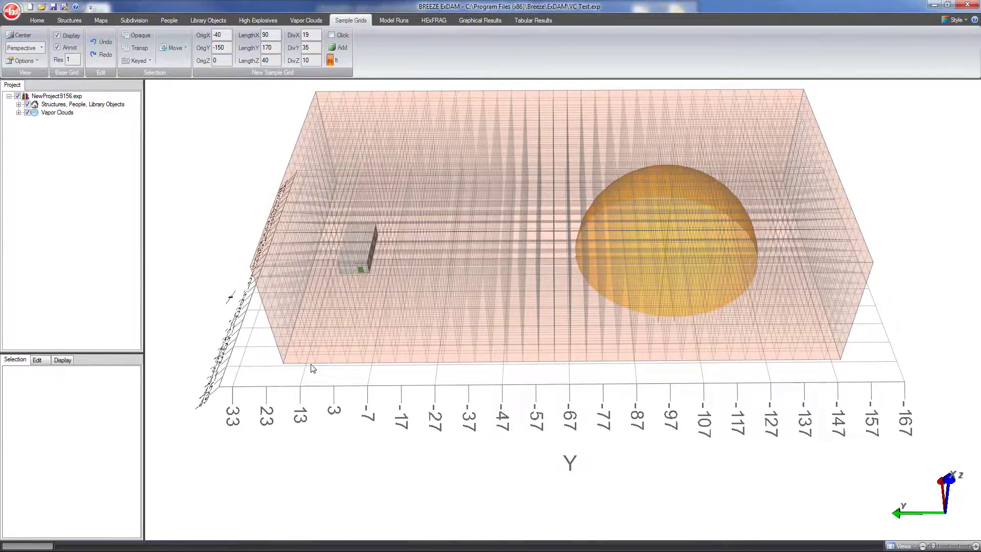
left_click_drag(311, 364, 446, 385)
scroll(446, 385, "down", 3)
left_click_drag(397, 465, 443, 428)
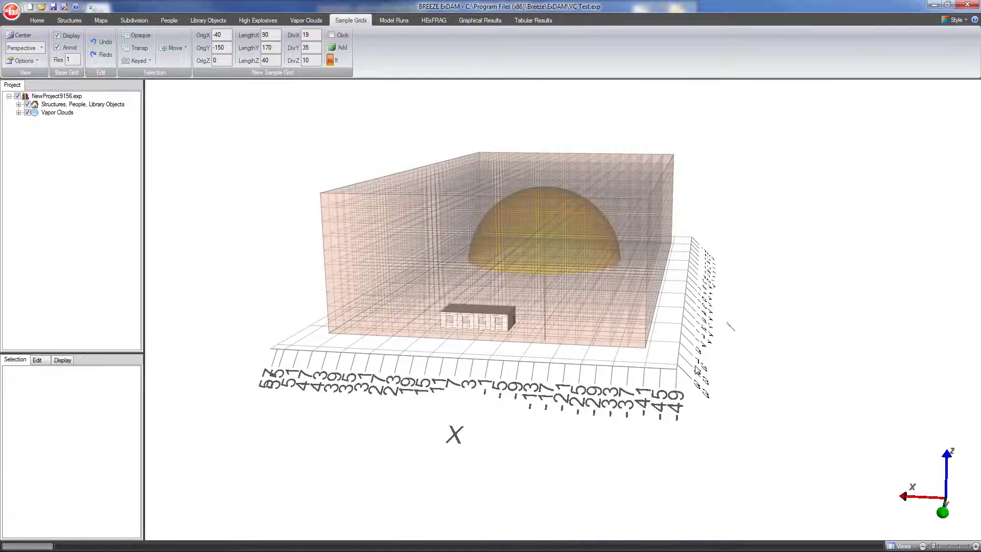
Orbit and zoom around the grid box to inspect it from both sides.
left_click_drag(705, 372, 525, 381)
left_click_drag(918, 343, 511, 331)
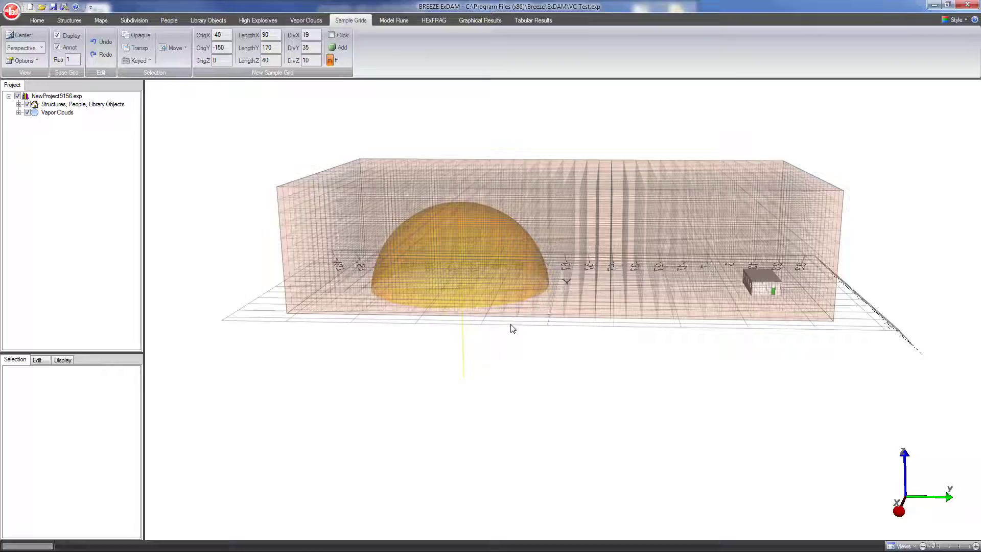
scroll(531, 323, "up", 5)
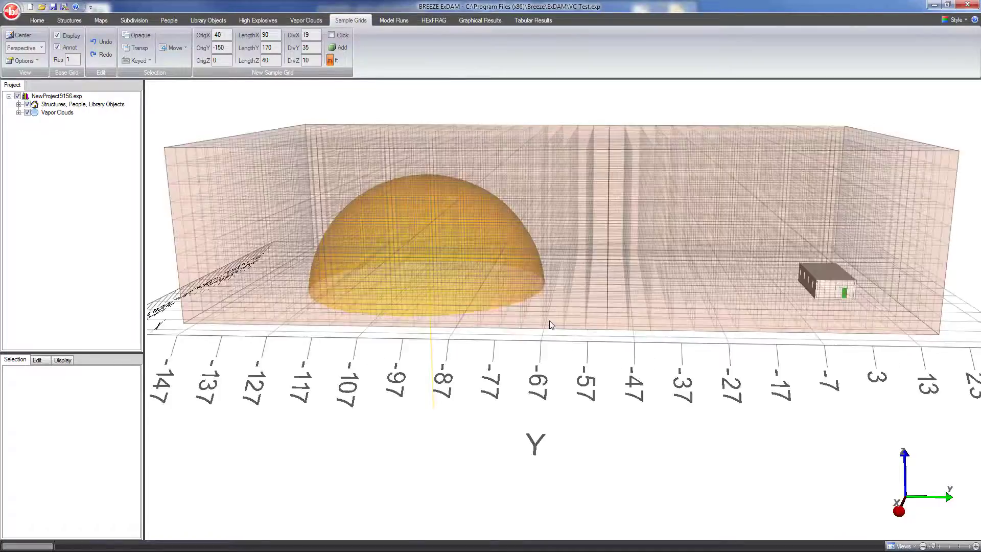
scroll(549, 320, "up", 2)
left_click_drag(555, 323, 542, 376)
scroll(557, 310, "down", 5)
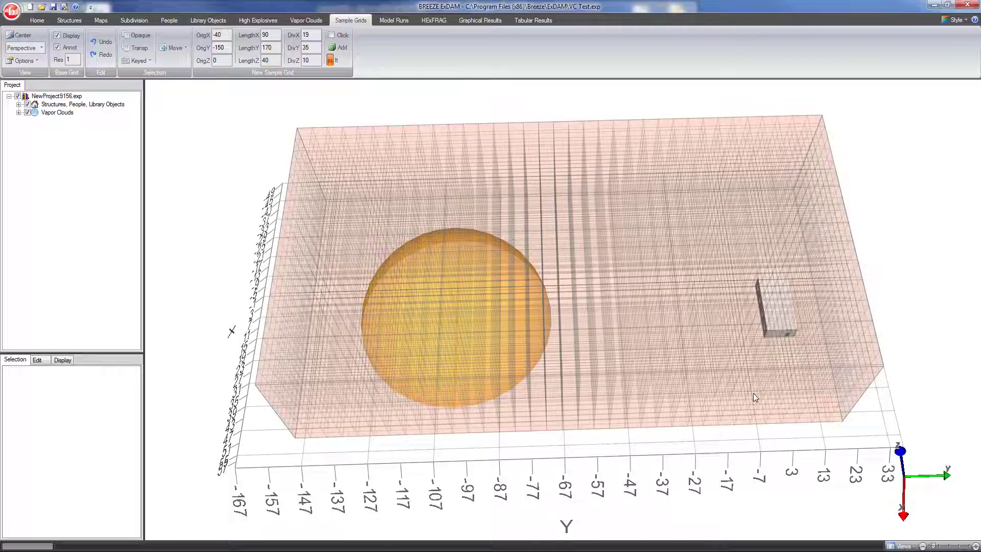
left_click_drag(753, 393, 755, 394)
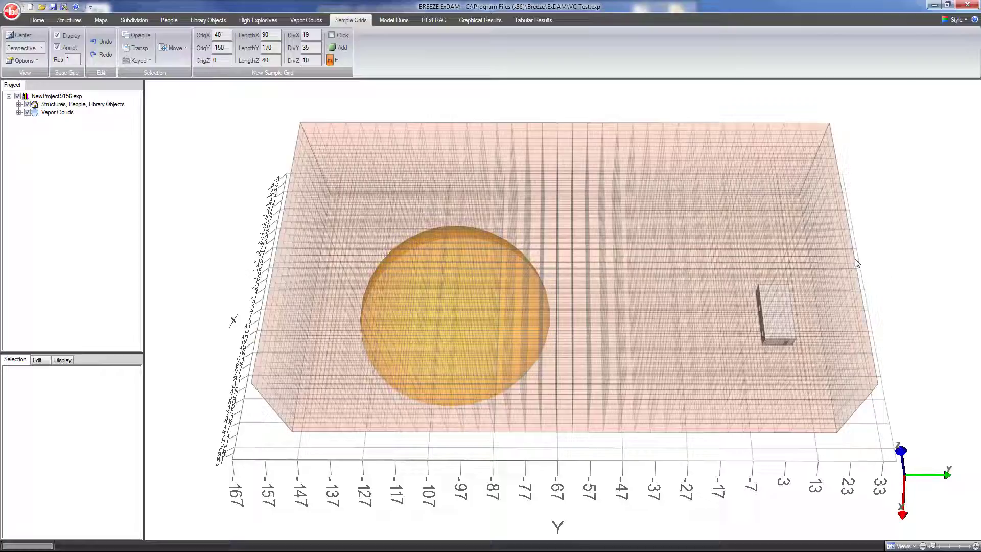
Ctrl+Shift-drag the grid box's Y edge to bring up its resize handle.
scroll(854, 261, "up", 2)
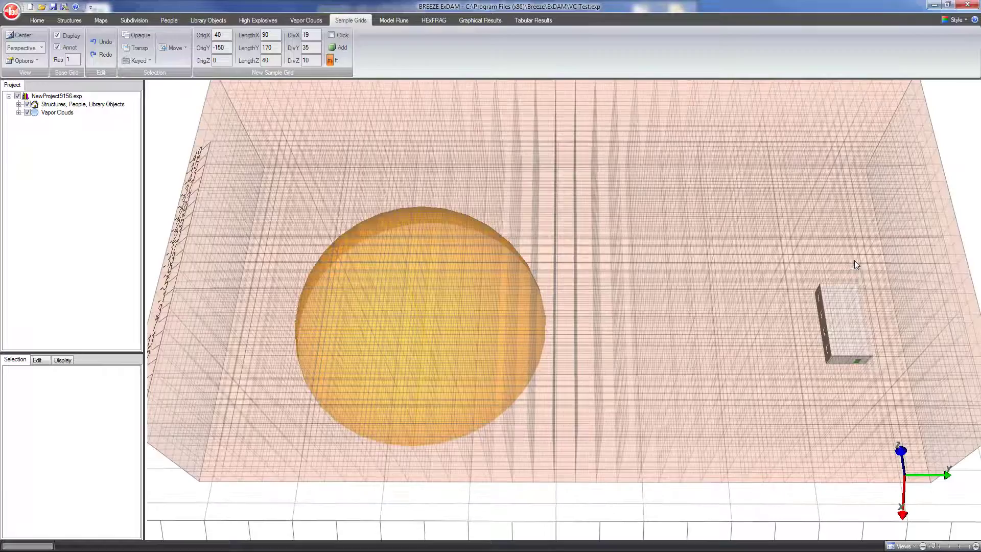
scroll(852, 284, "up", 2)
scroll(828, 285, "up", 2)
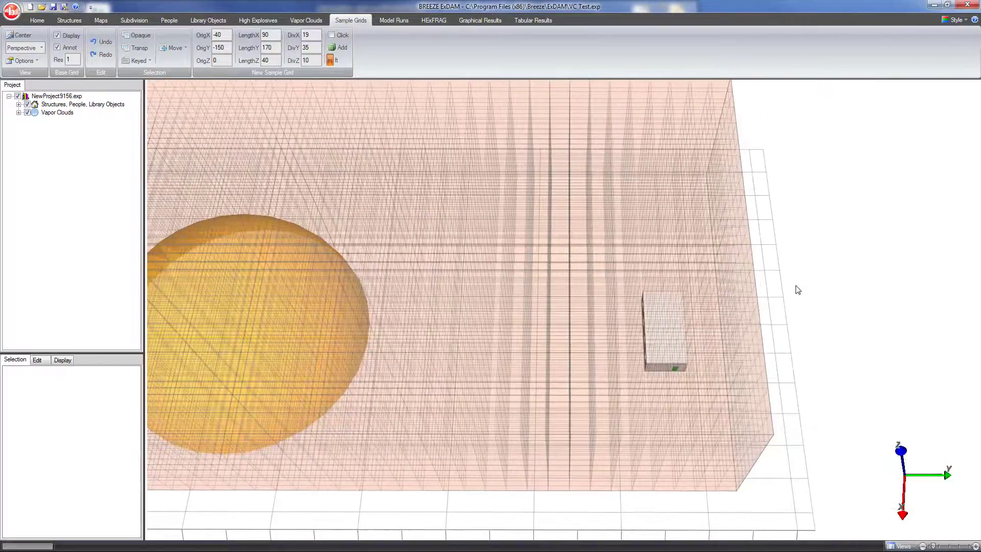
key("ctrl+shift")
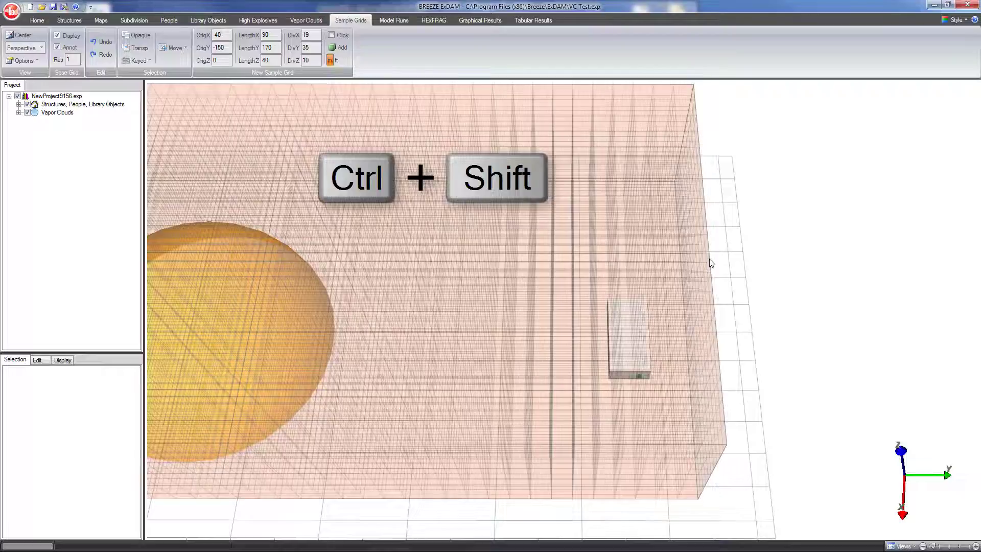
left_click_drag(709, 259, 757, 262, "ctrl+shift")
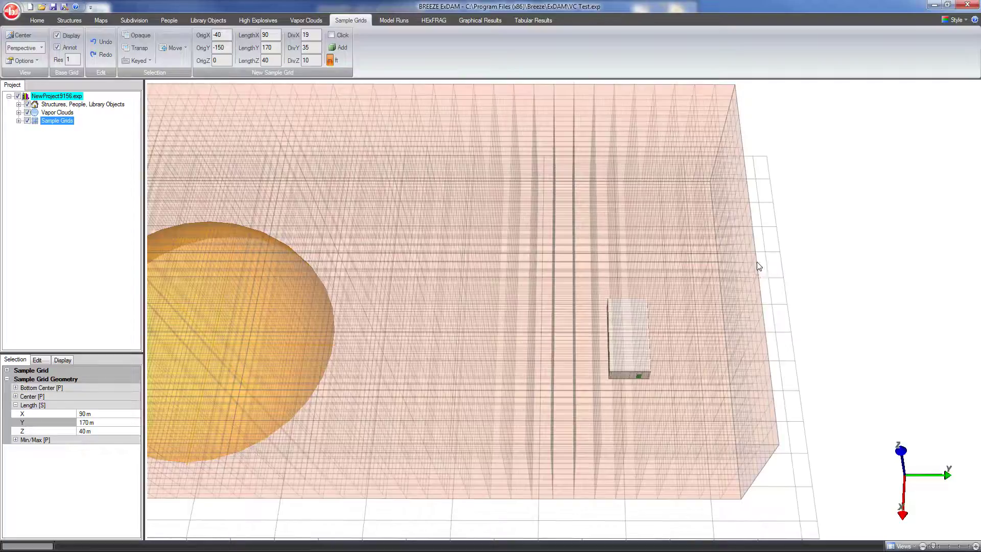
scroll(593, 328, "down", 3)
scroll(593, 327, "down", 2)
left_click_drag(390, 397, 397, 330)
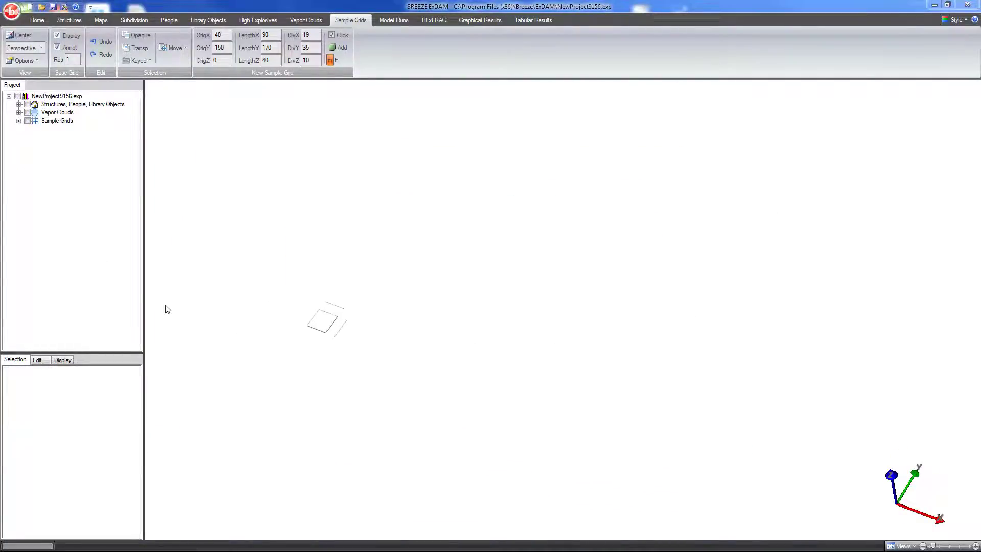
Show the structures and hide Building1's roof to reveal the people inside.
left_click(27, 104)
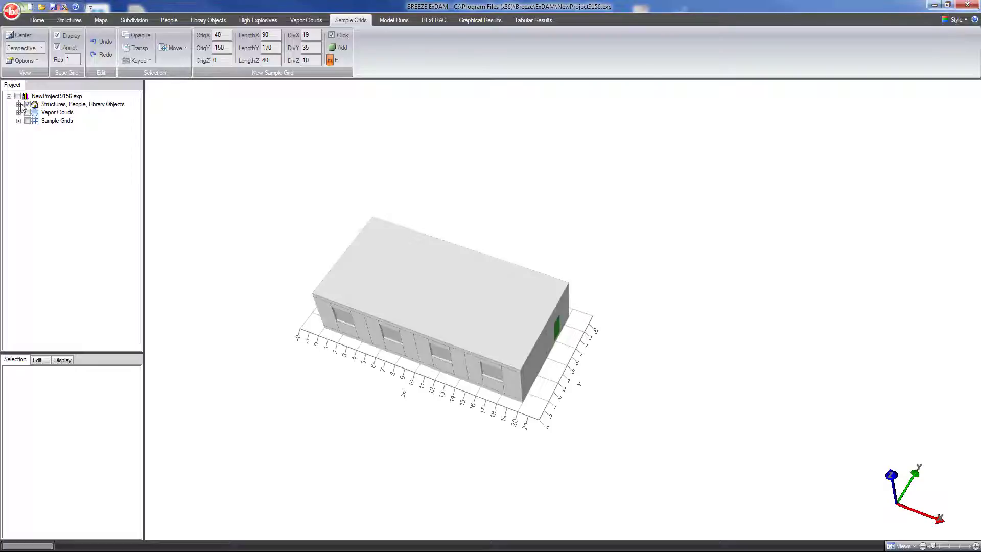
left_click(19, 104)
left_click(28, 112)
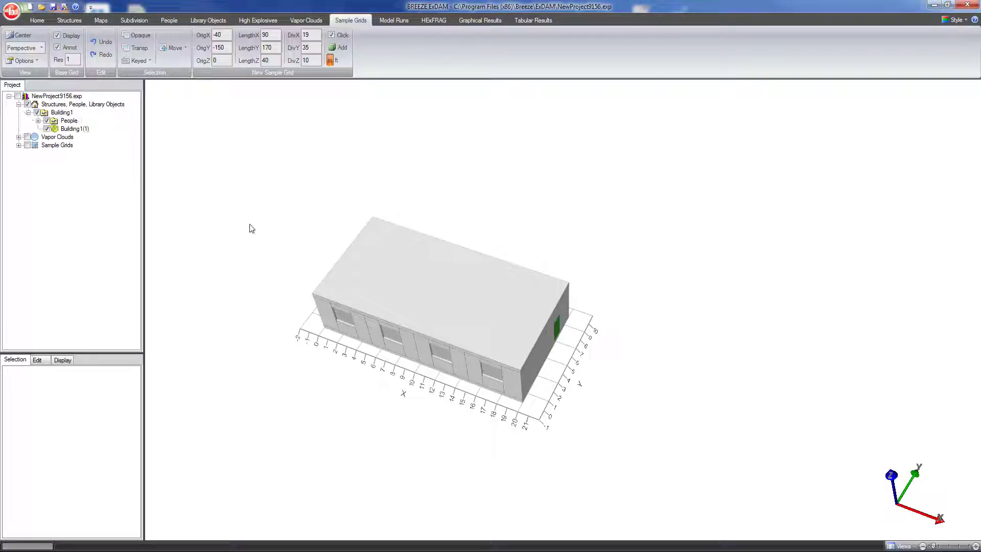
left_click(481, 319)
key("h")
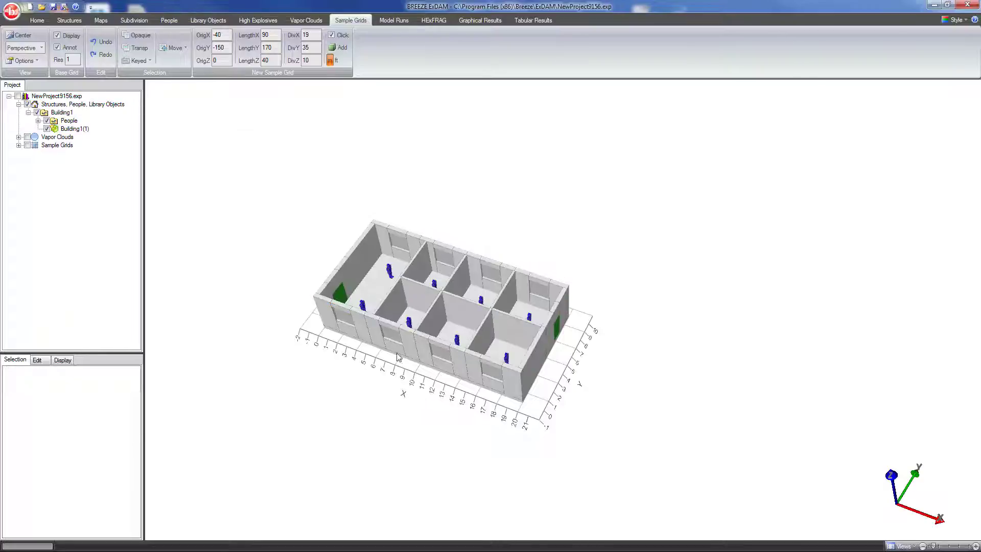
Show the vapor cloud hemisphere and bring the dome and building into view.
left_click(27, 137)
left_click(335, 332)
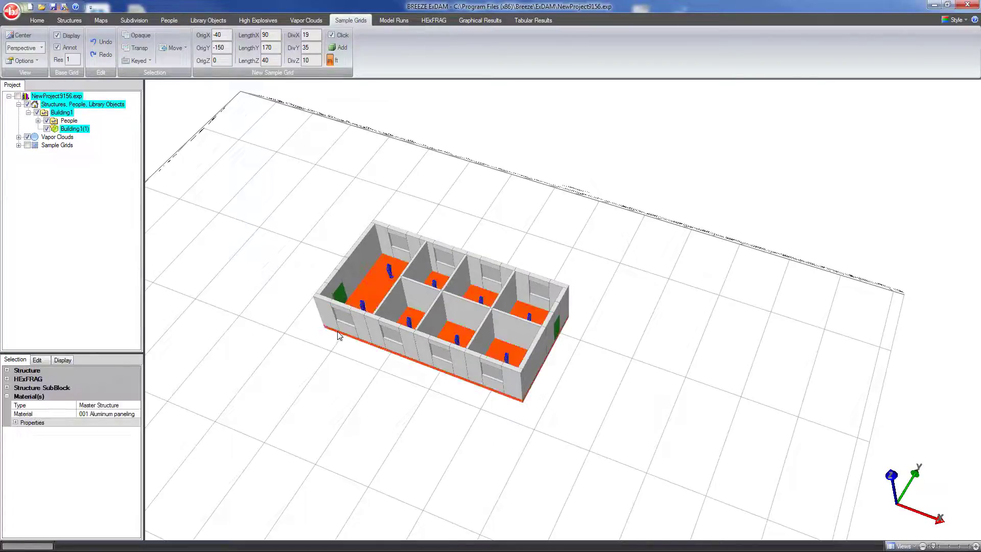
scroll(335, 335, "down", 7)
left_click_drag(335, 371, 449, 337)
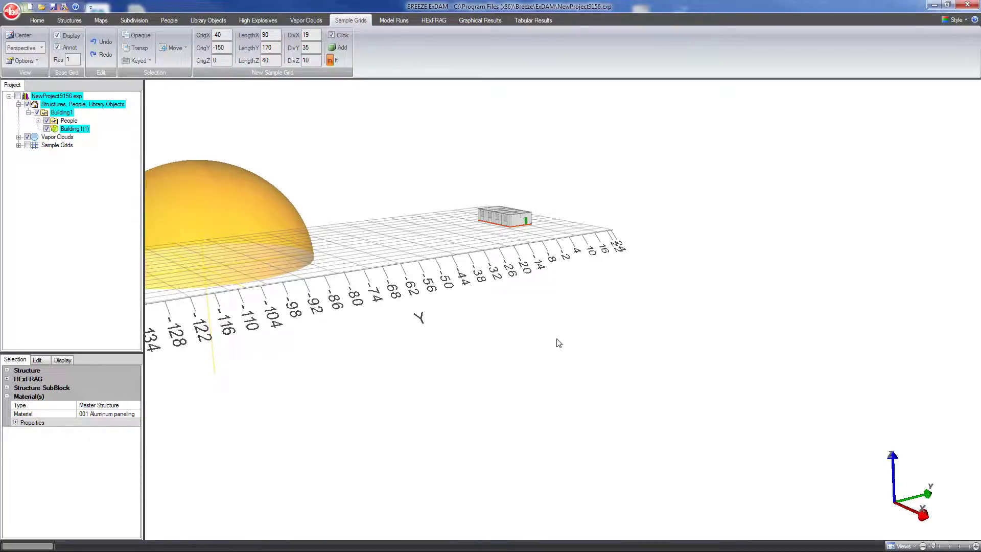
left_click_drag(558, 341, 564, 405)
Show the sample grid box and view it side-on enclosing dome and building.
left_click(27, 145)
left_click_drag(426, 340, 437, 370)
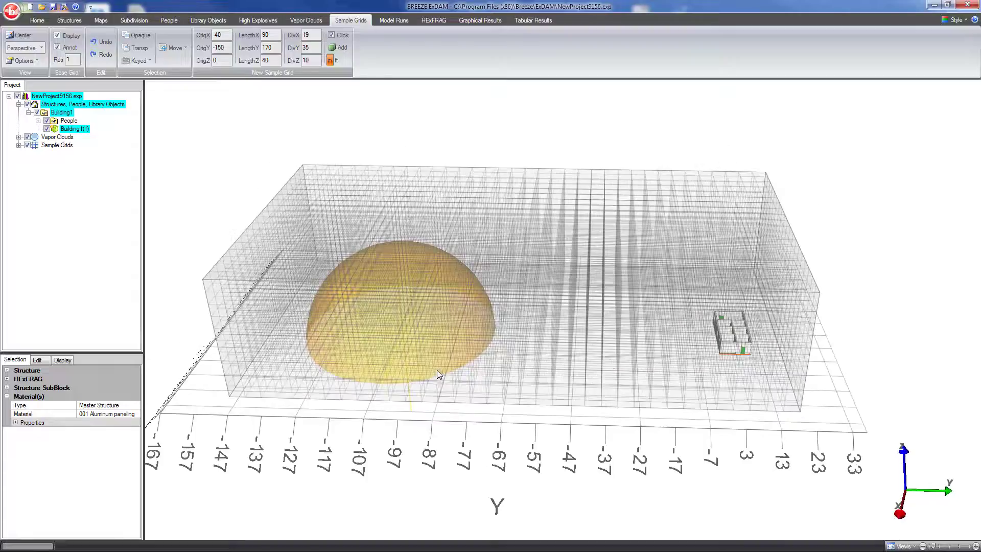
left_click(683, 357)
left_click_drag(763, 444, 503, 347)
left_click(194, 152)
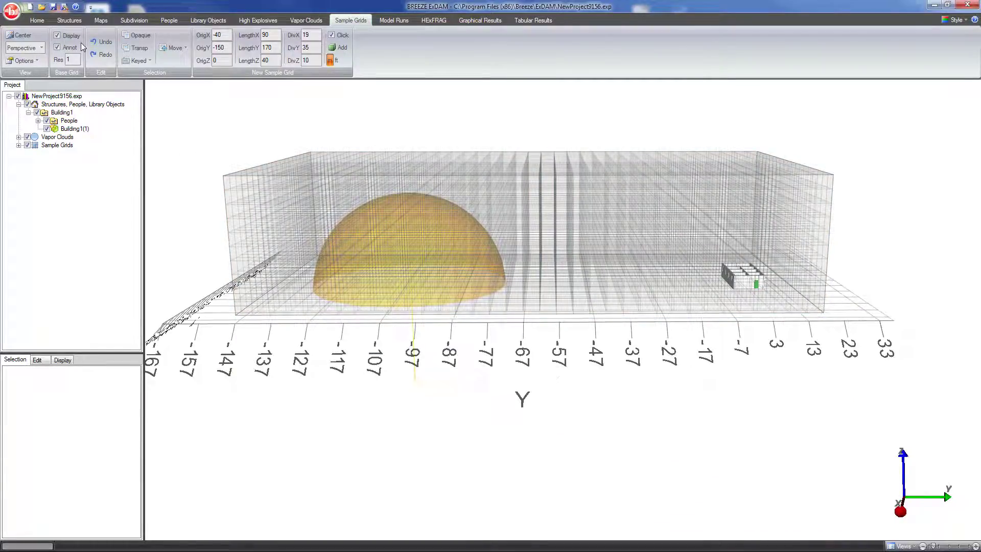
Save the project under the file name 'VC Test'.
left_click(12, 10)
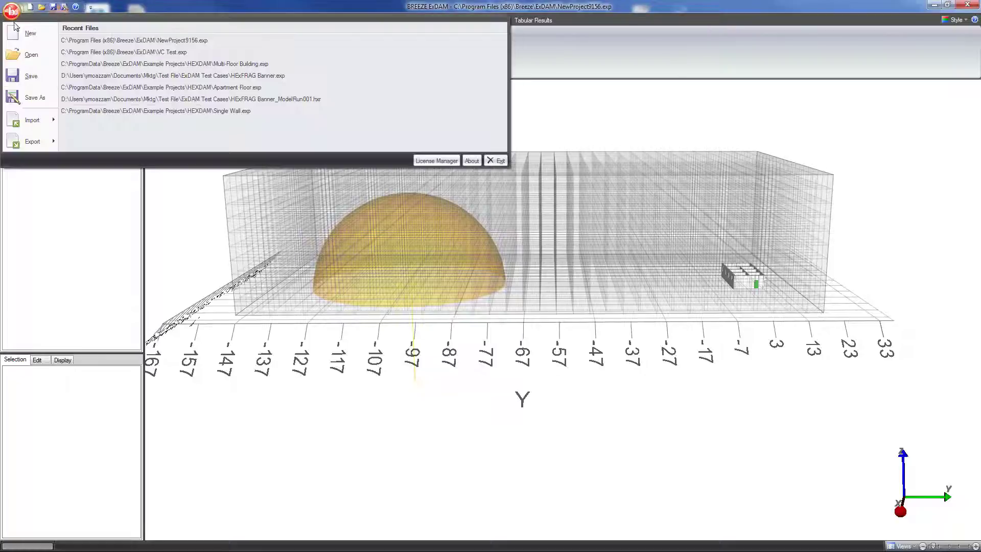
left_click(79, 221)
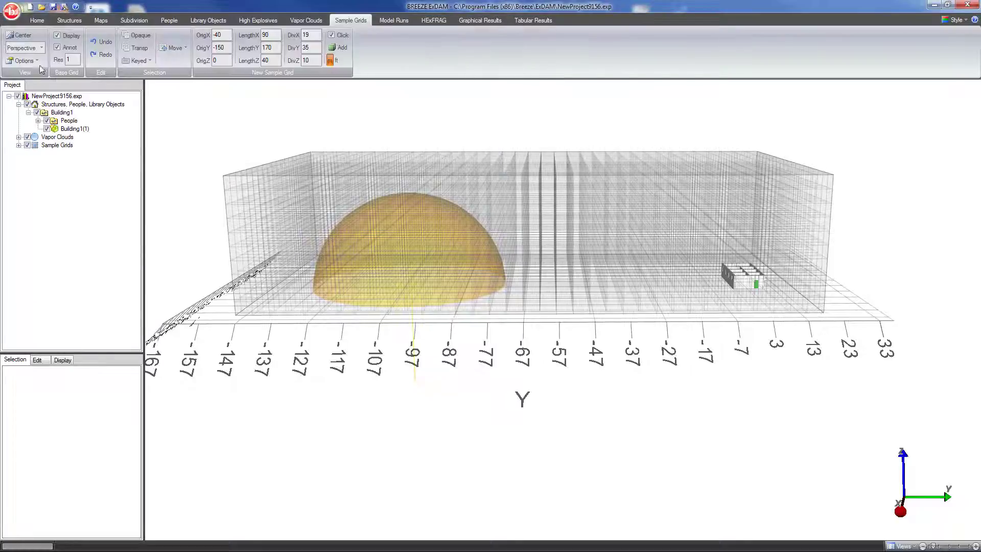
left_click(65, 10)
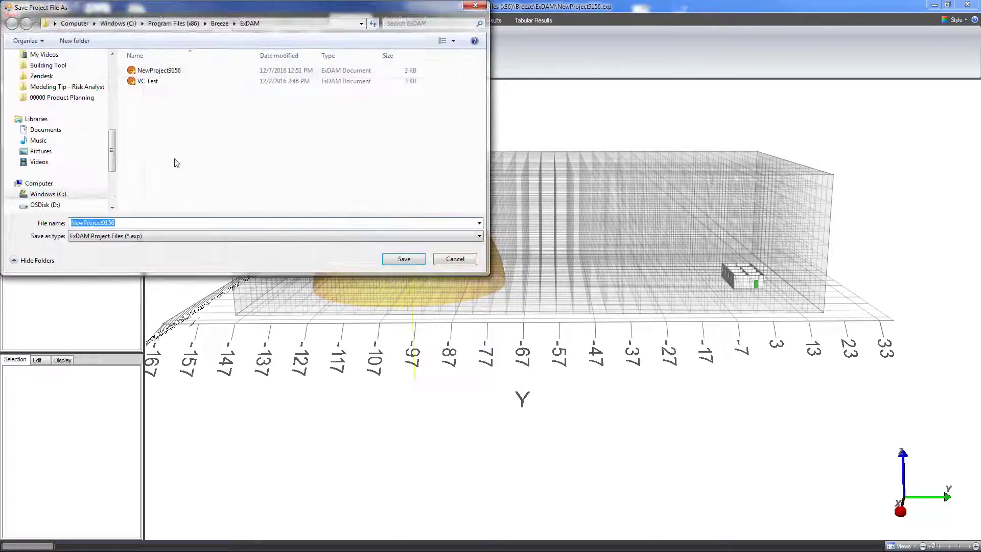
type("c Test")
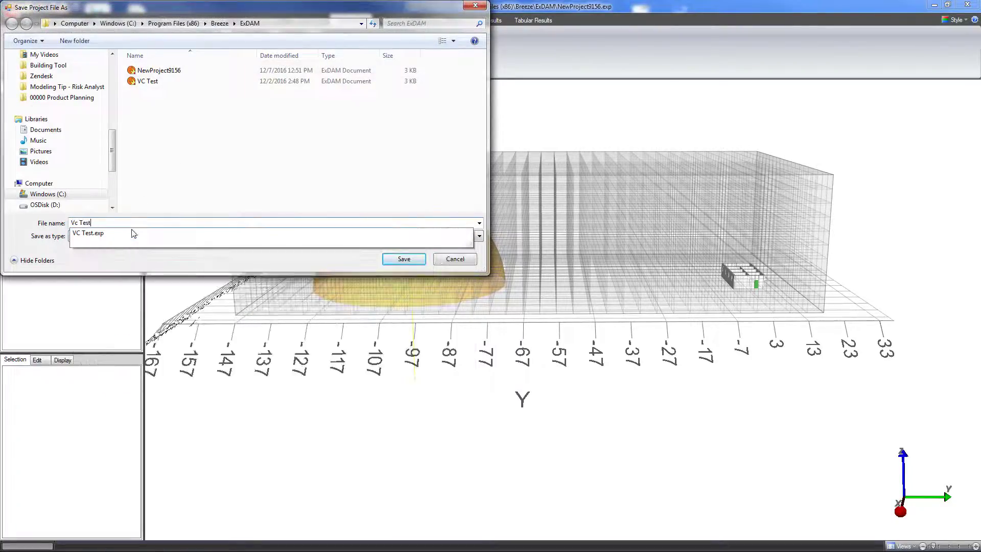
left_click(404, 259)
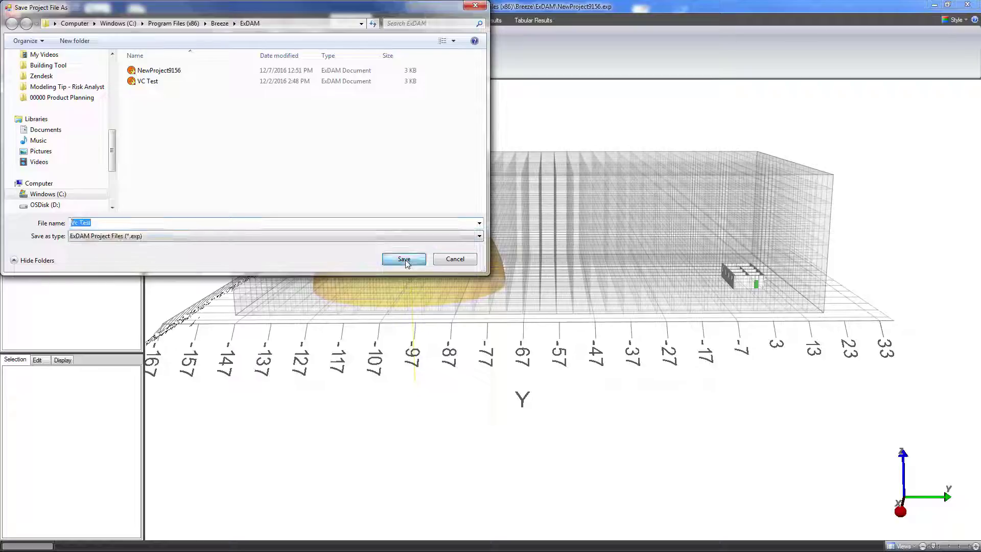